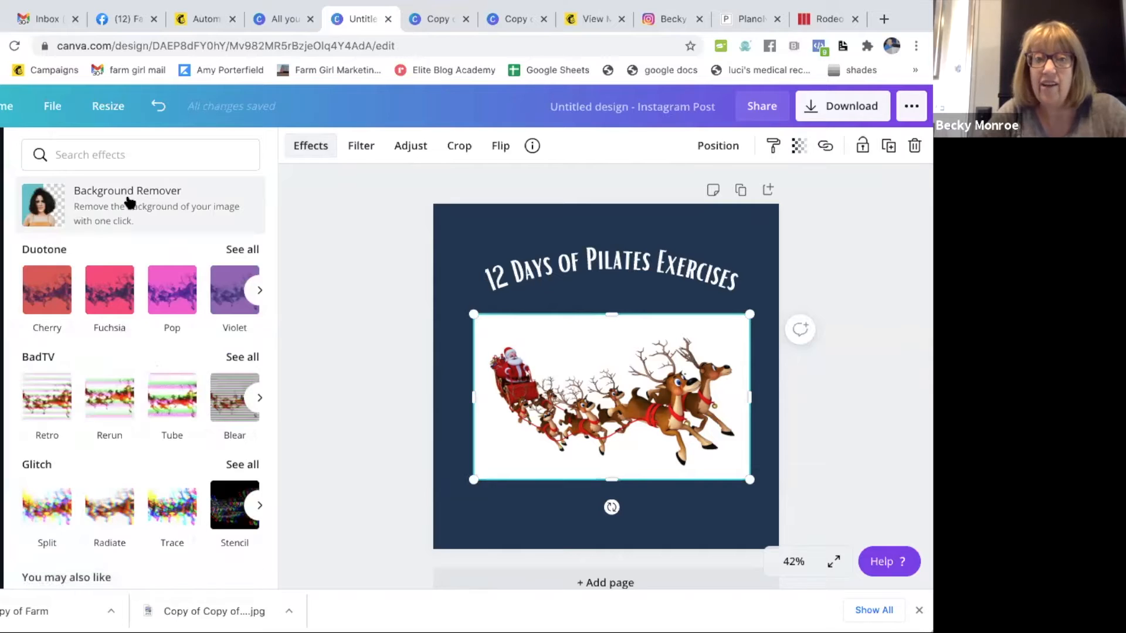
- Remove the background from the Santa sleigh image and enlarge it to nearly the full width of the design
left_click(129, 203)
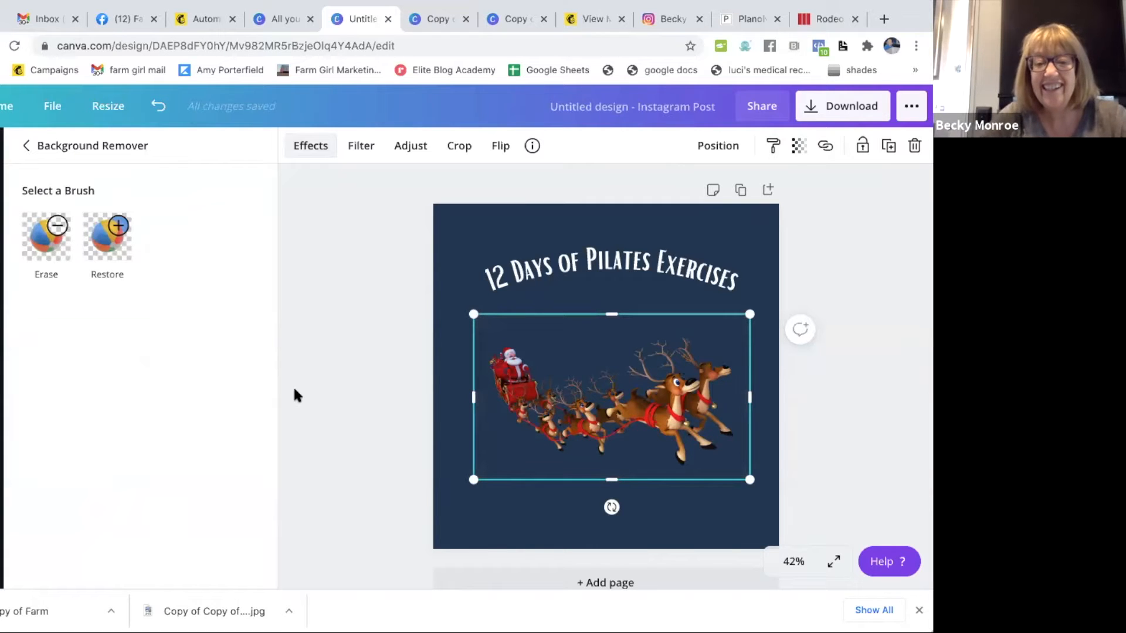
left_click_drag(478, 475, 434, 504)
left_click_drag(587, 439, 598, 422)
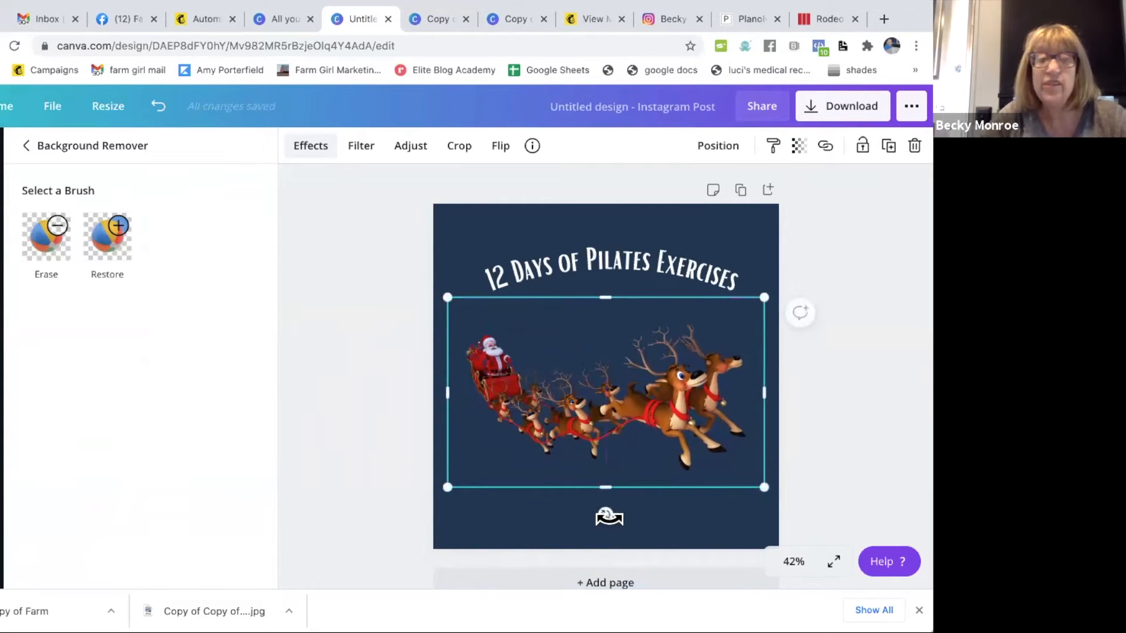
- Tilt the sleigh image so the reindeer climb toward the upper right, and shift the curved title slightly down above it
left_click_drag(608, 518, 623, 475)
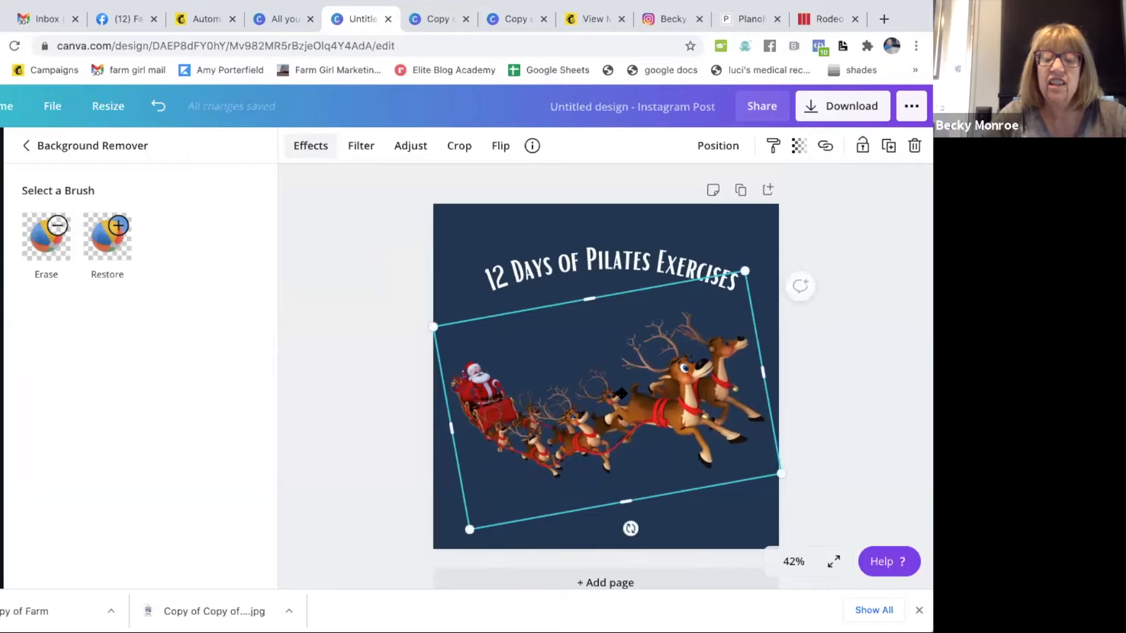
left_click_drag(620, 393, 630, 373)
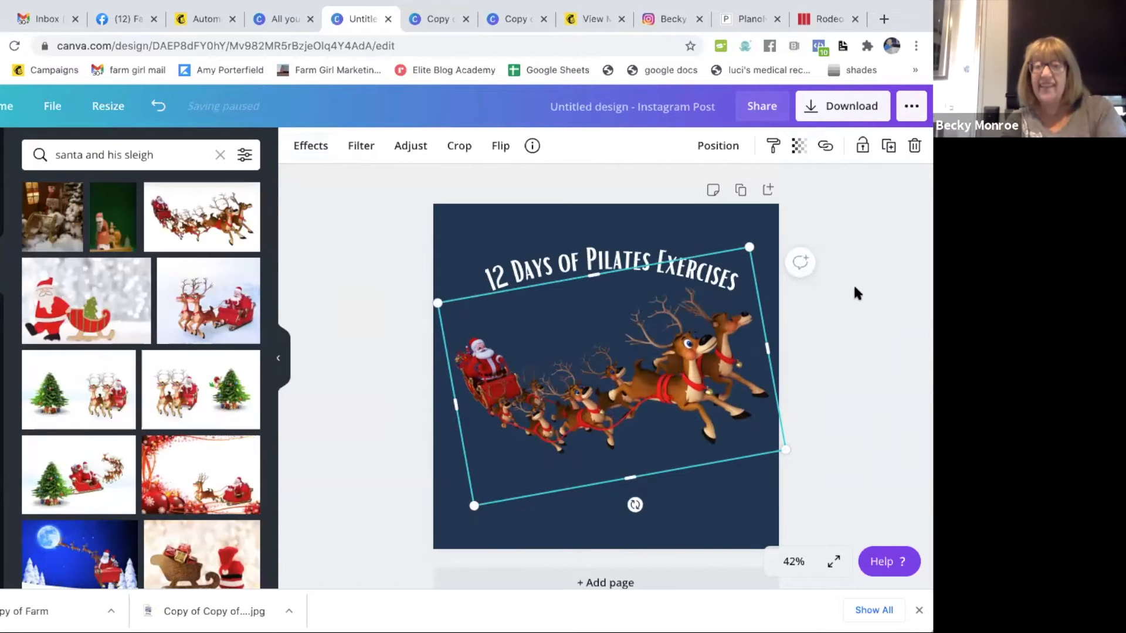
left_click(853, 283)
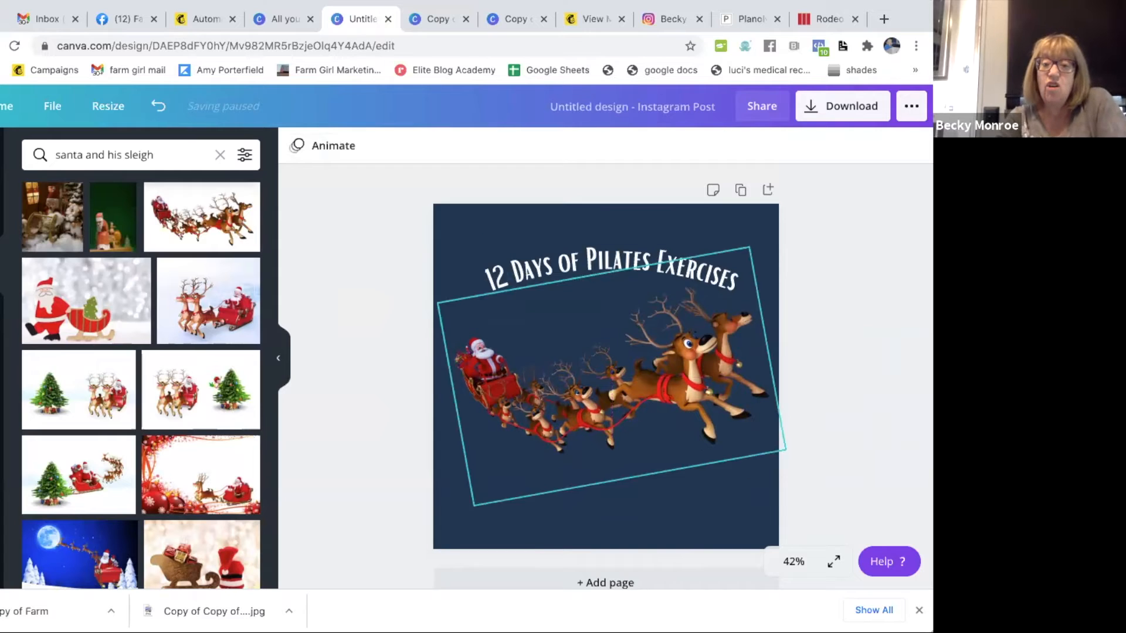
left_click_drag(610, 413, 605, 439)
left_click_drag(560, 254, 555, 272)
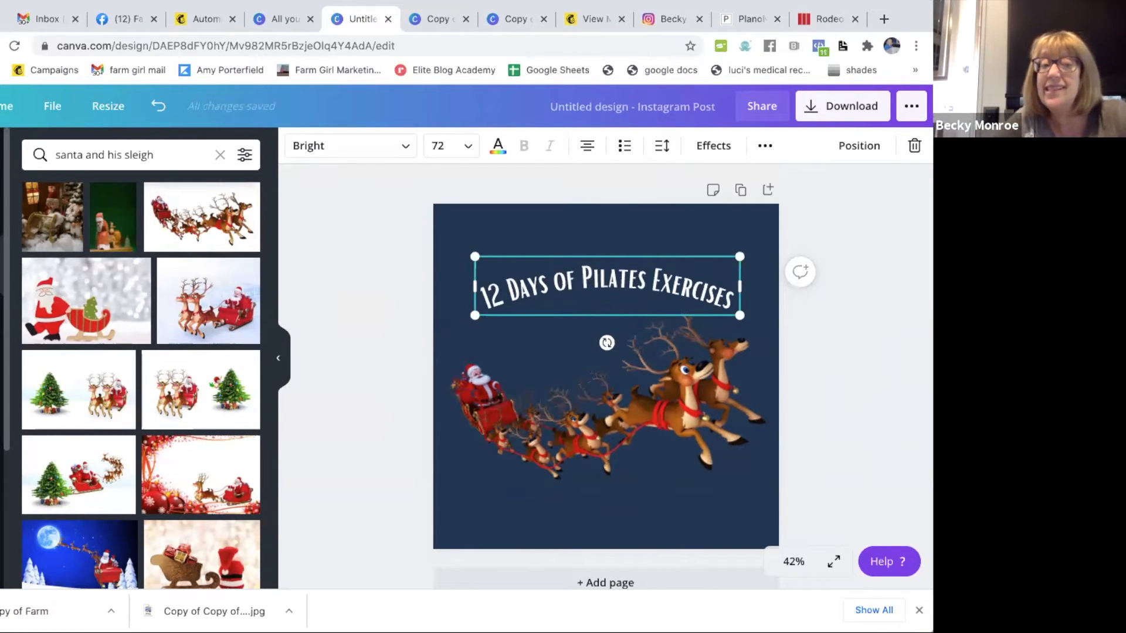
- Add a square outline from the Shapes elements and place it in the design's upper-left corner
left_click(1, 320)
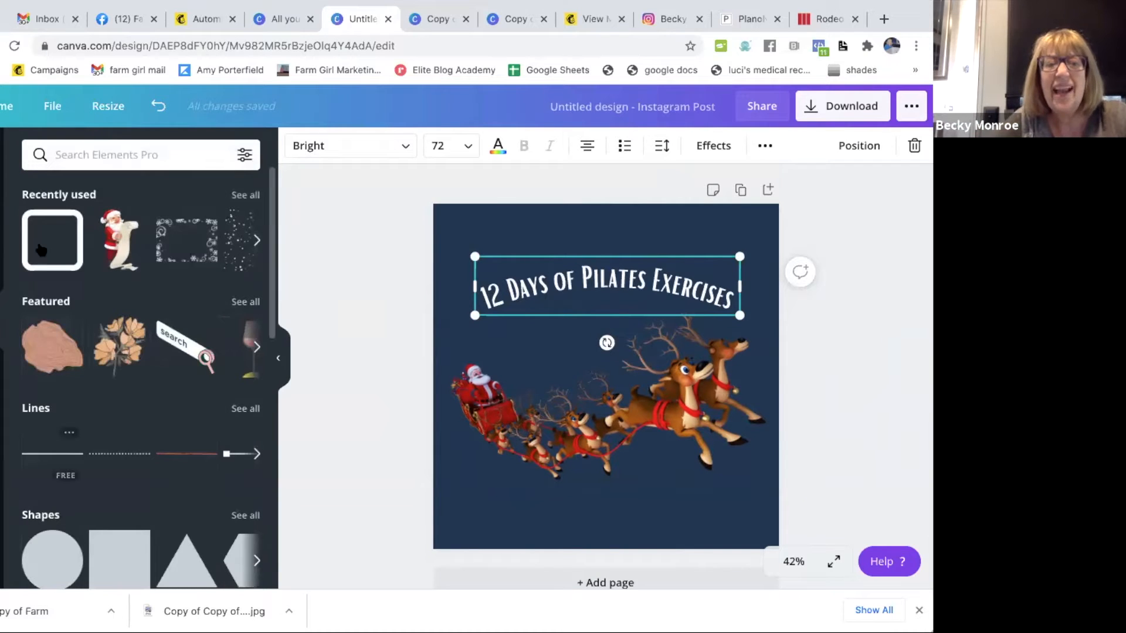
left_click(86, 155)
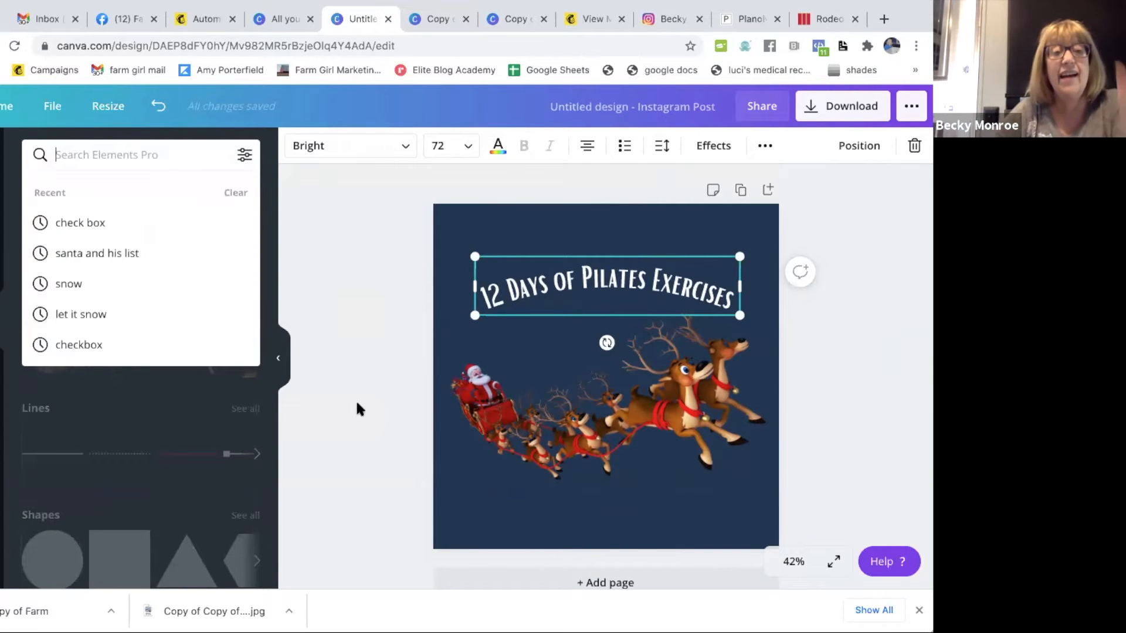
left_click(388, 408)
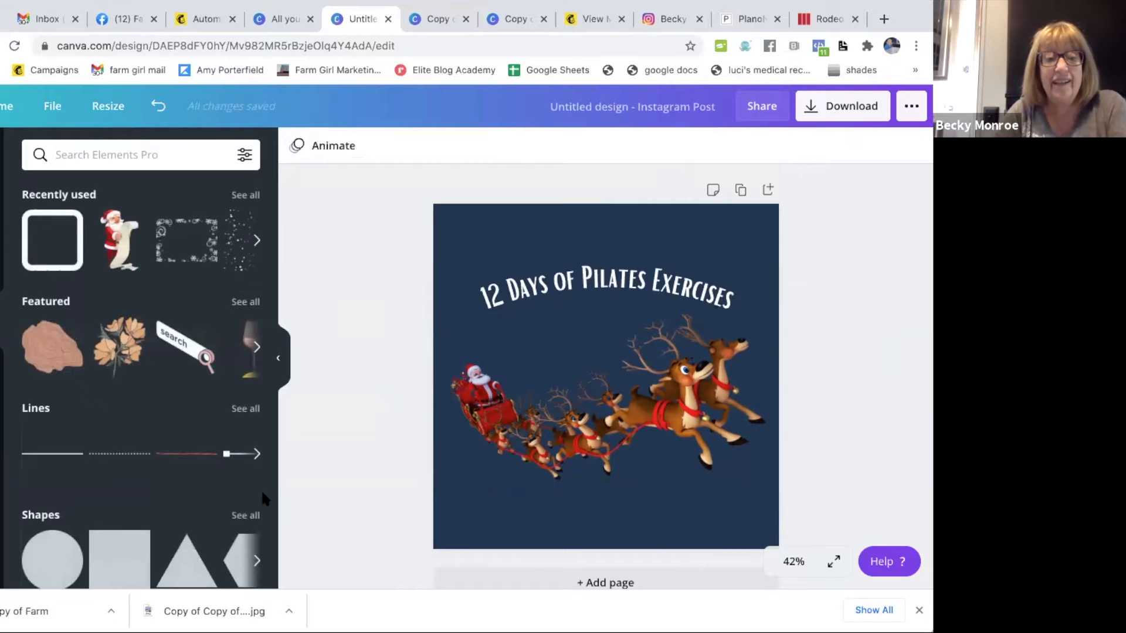
scroll(135, 522, "down", 3)
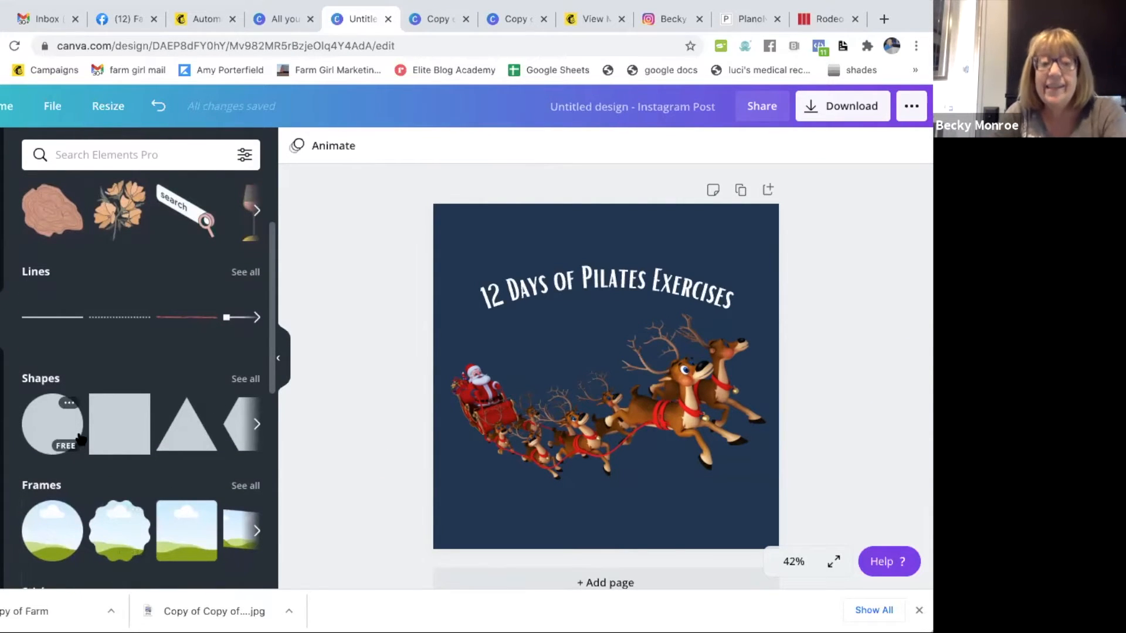
left_click(246, 379)
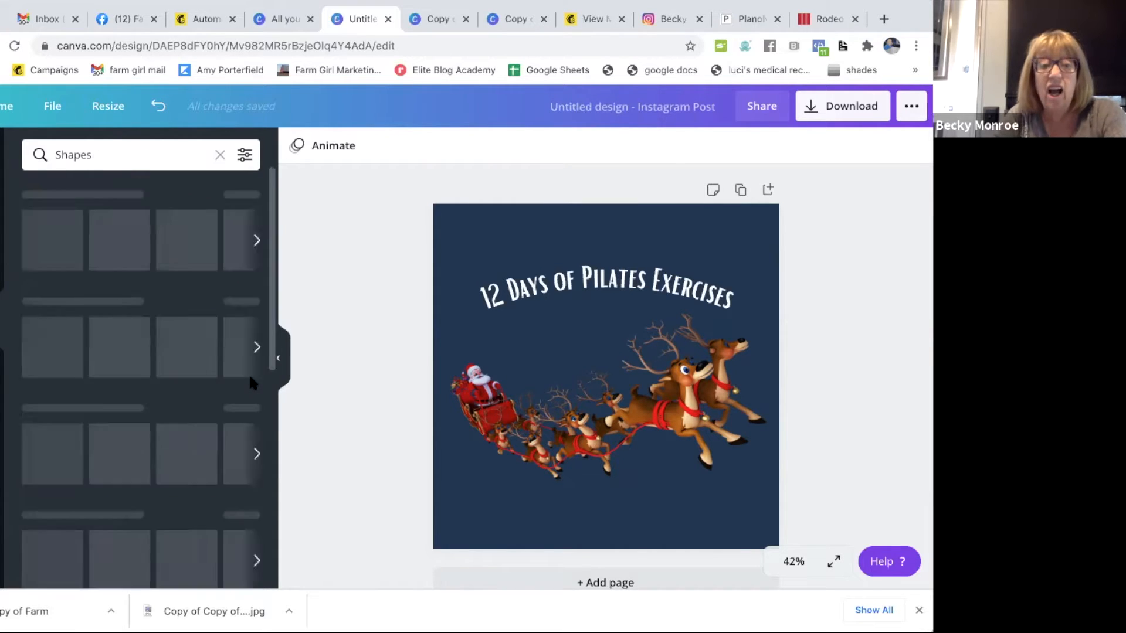
scroll(80, 478, "down", 5)
scroll(80, 479, "down", 2)
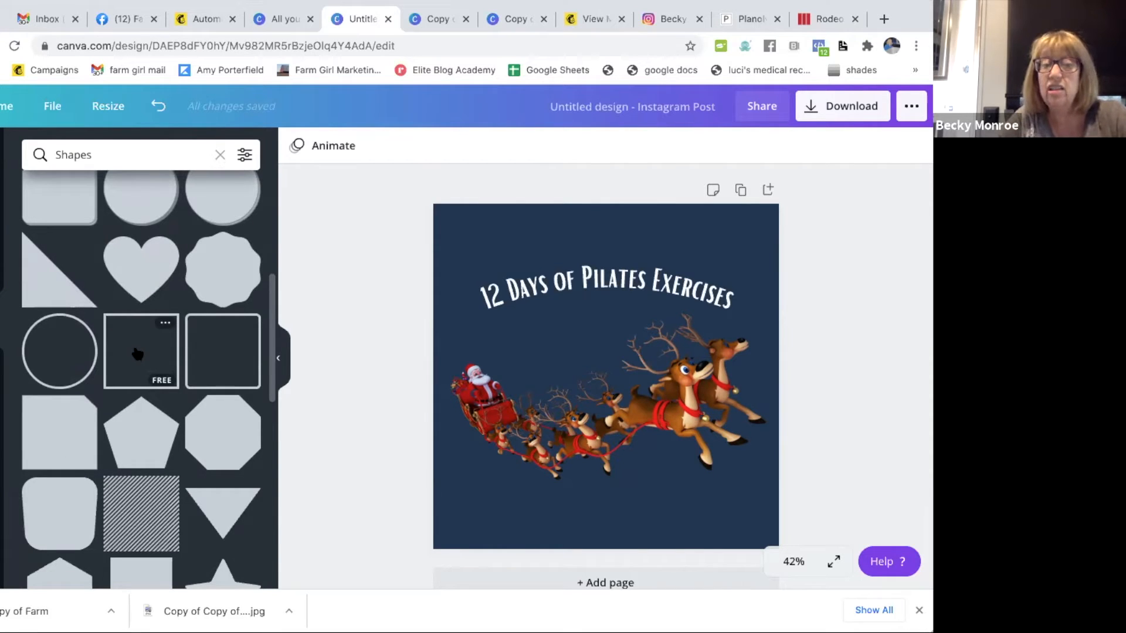
left_click(137, 354)
left_click_drag(593, 342, 521, 273)
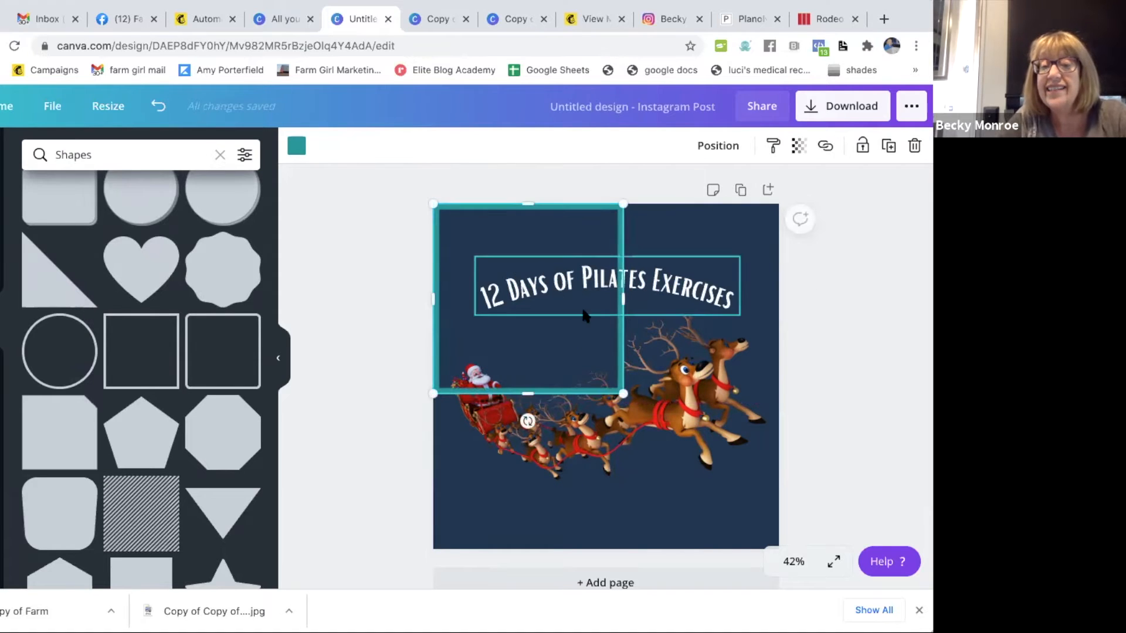
- Resize the square outline to match the page so it frames all four edges of the design
left_click_drag(617, 390, 758, 597)
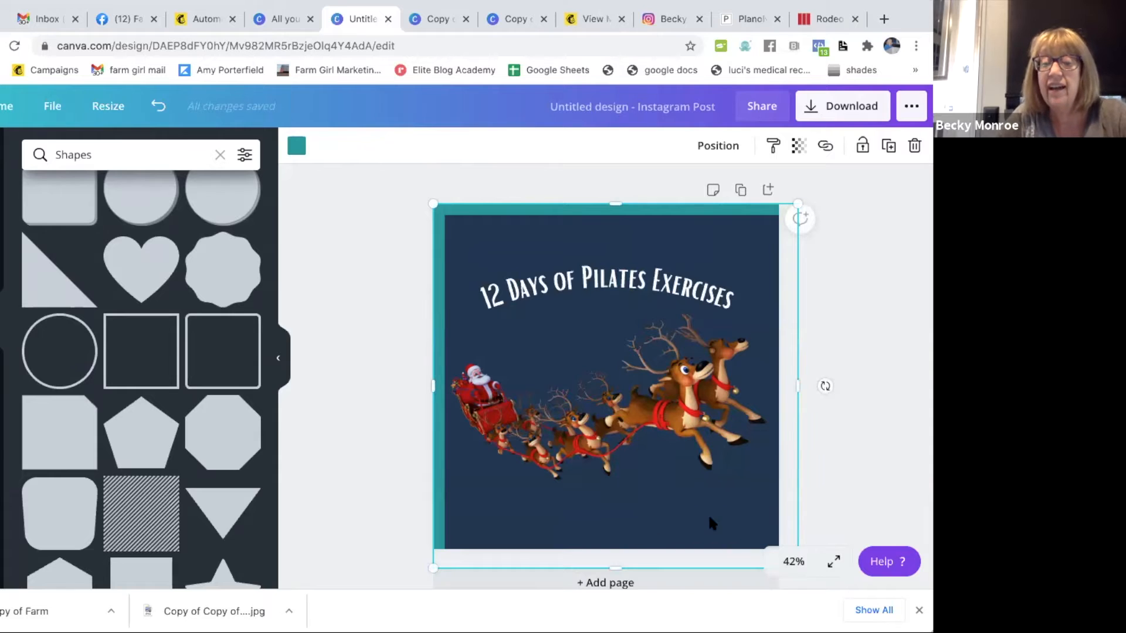
scroll(659, 411, "down", 1)
scroll(652, 396, "up", 1)
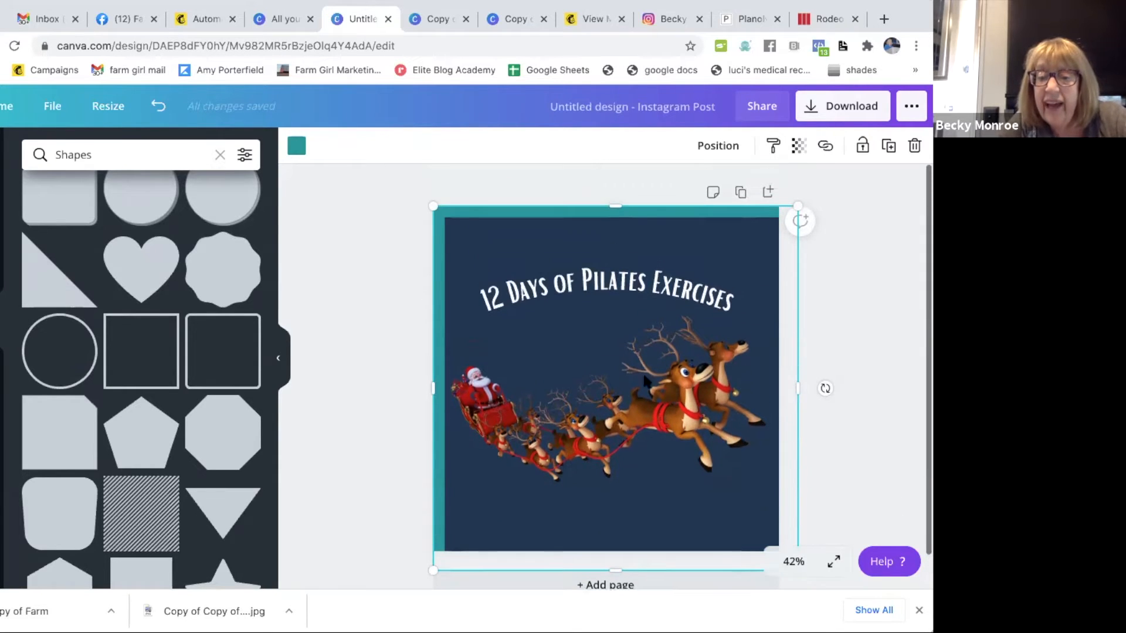
left_click_drag(798, 203, 765, 212)
left_click_drag(666, 245, 666, 235)
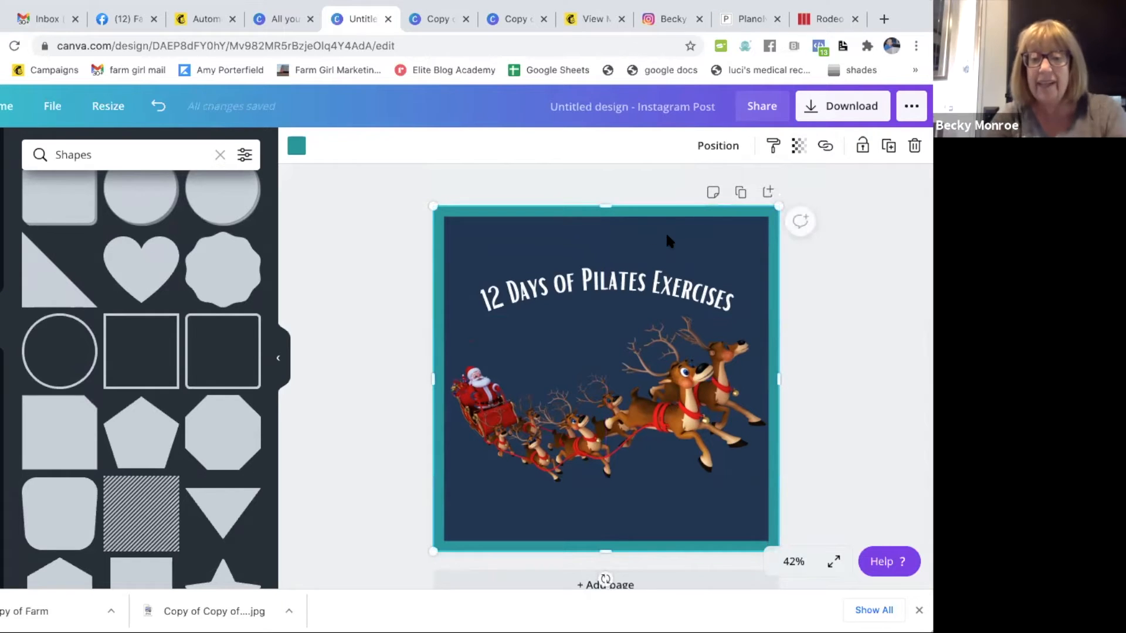
scroll(903, 267, "down", 1)
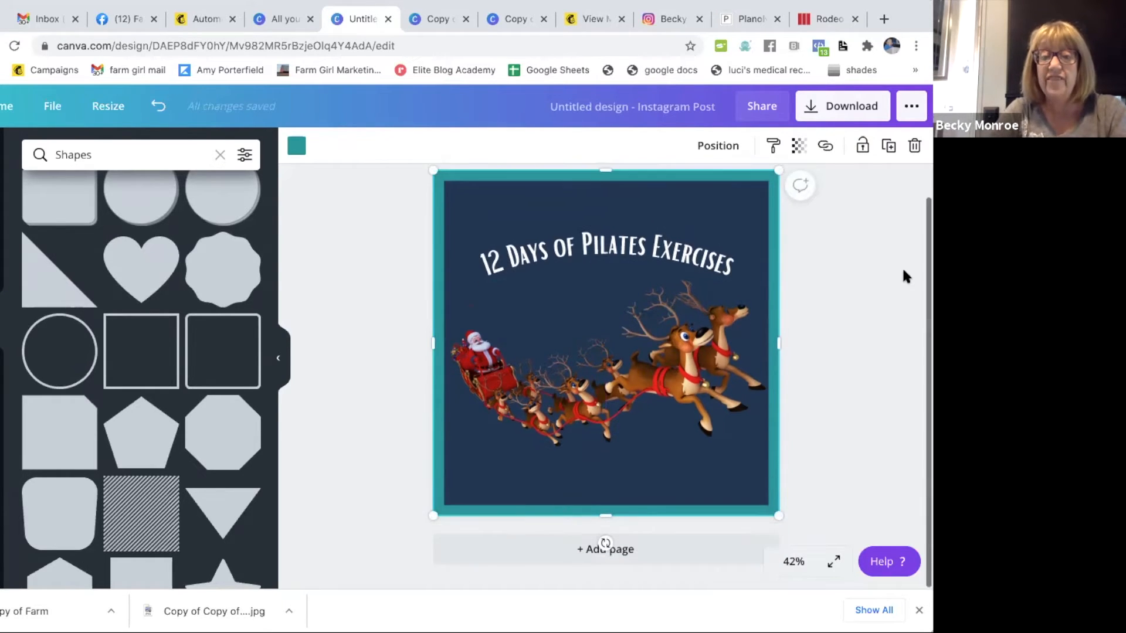
scroll(903, 276, "up", 1)
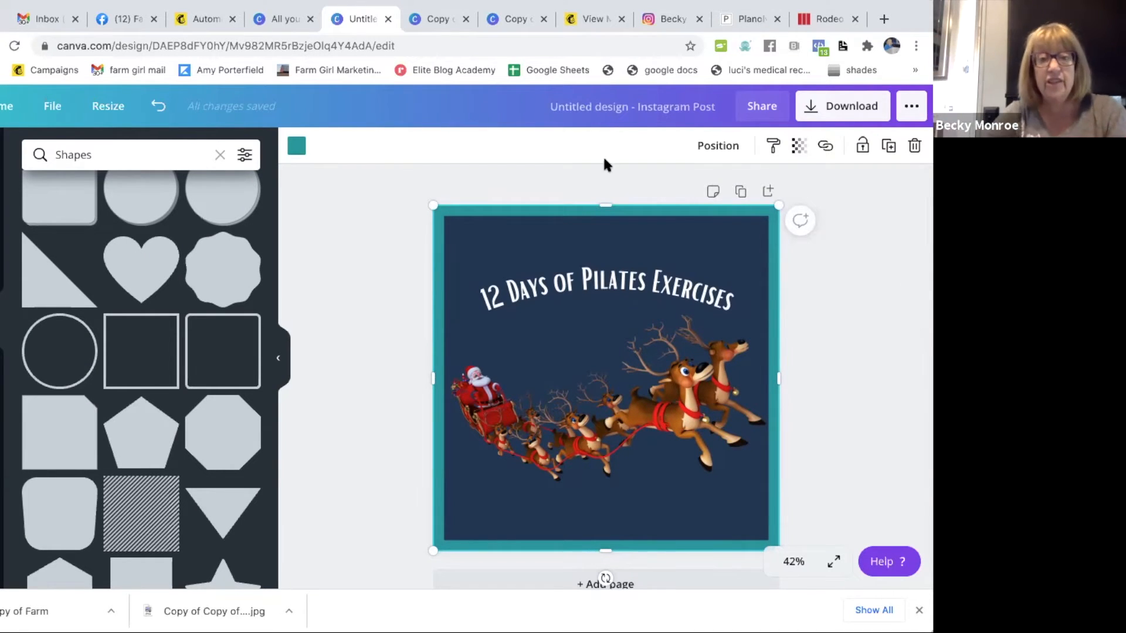
- Recolor the square frame with the red from the sleigh image's photo colors and delete the frame
left_click(297, 145)
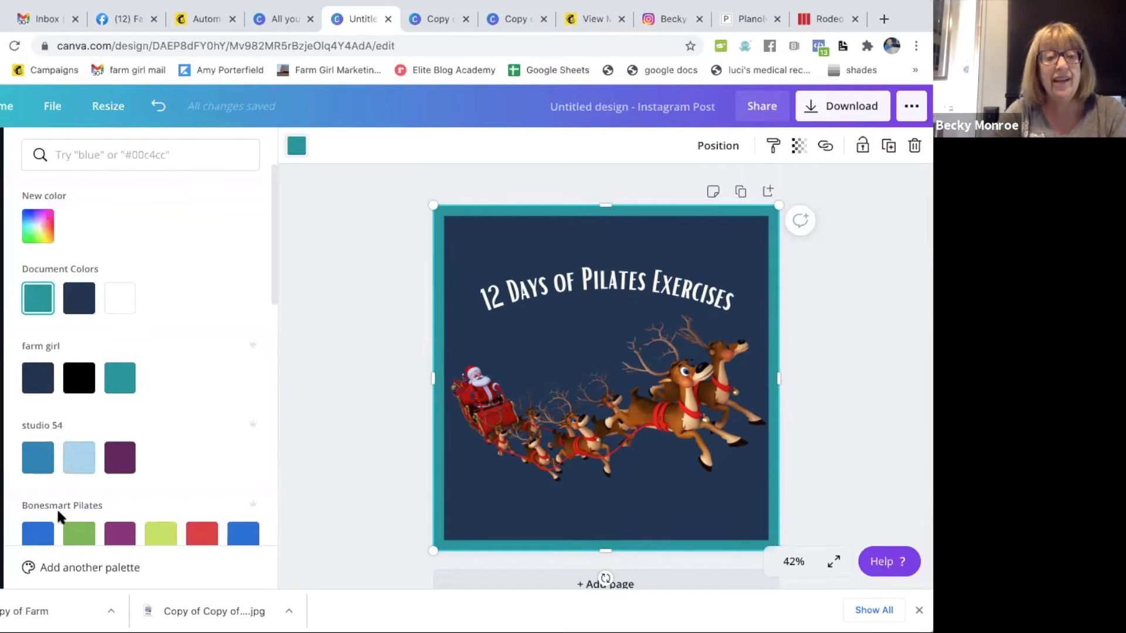
scroll(178, 499, "down", 10)
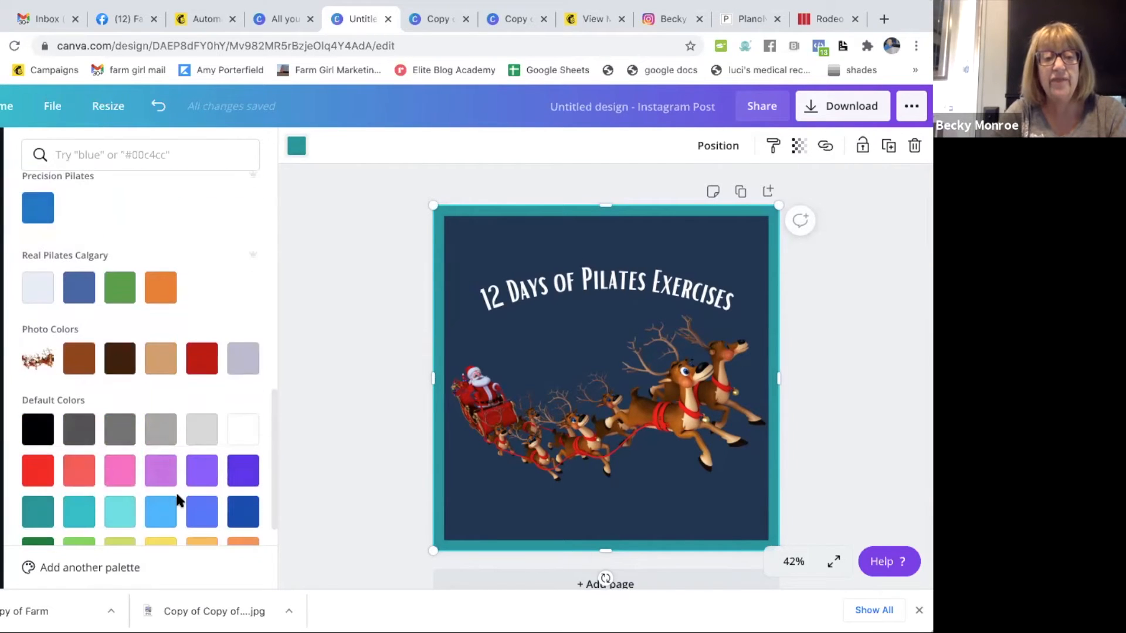
left_click(203, 361)
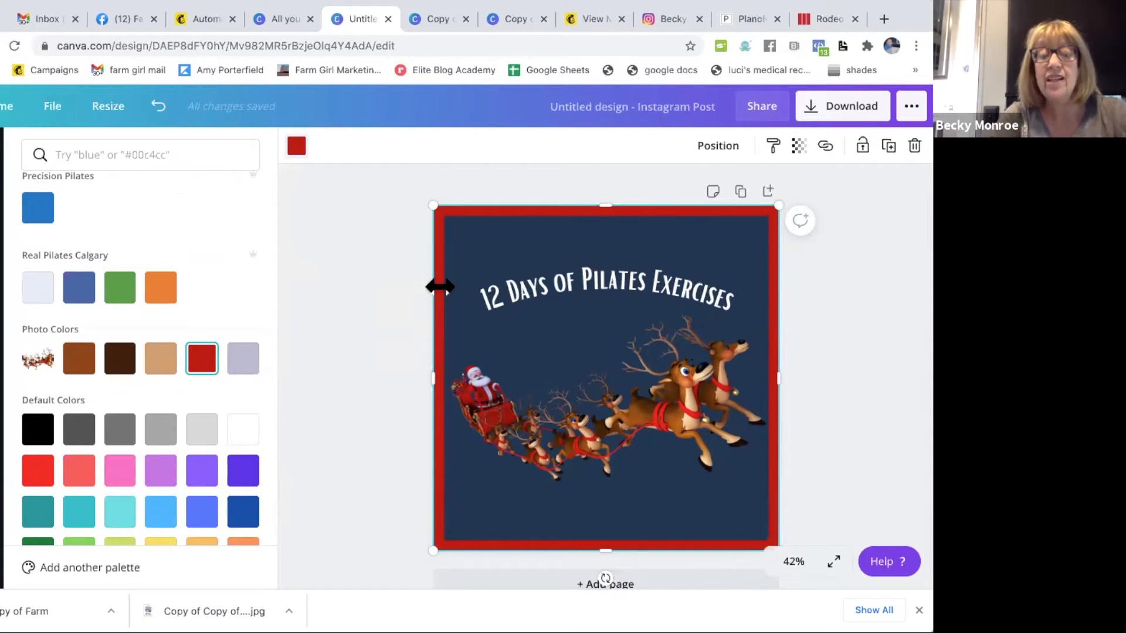
key("Delete")
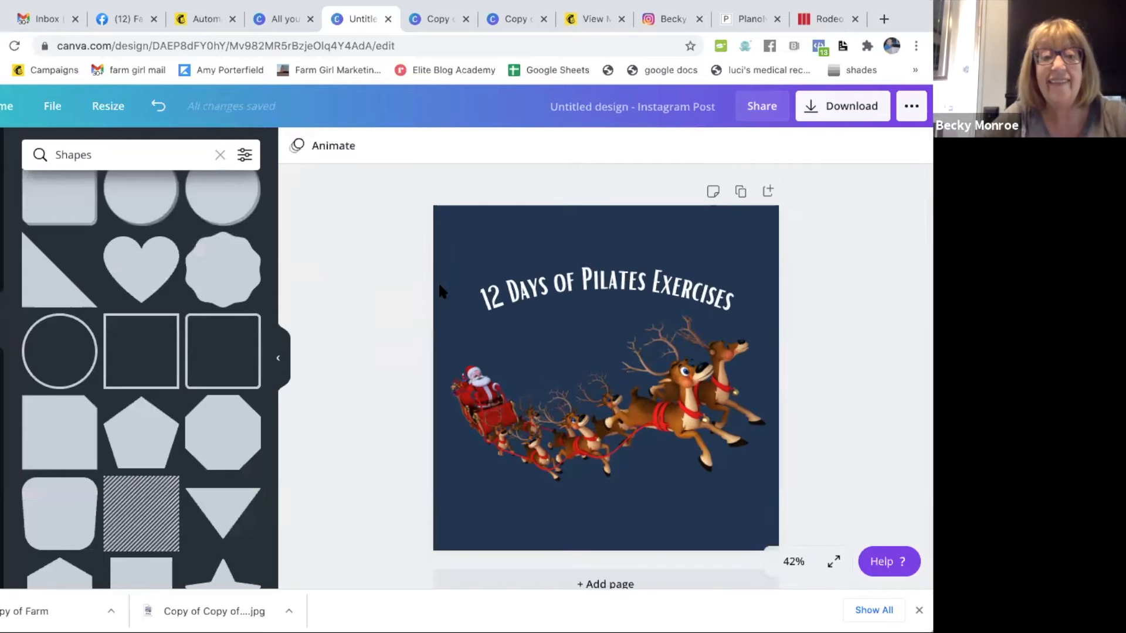
- Clear the Shapes search and search the elements for "christmas border"
scroll(167, 305, "up", 6)
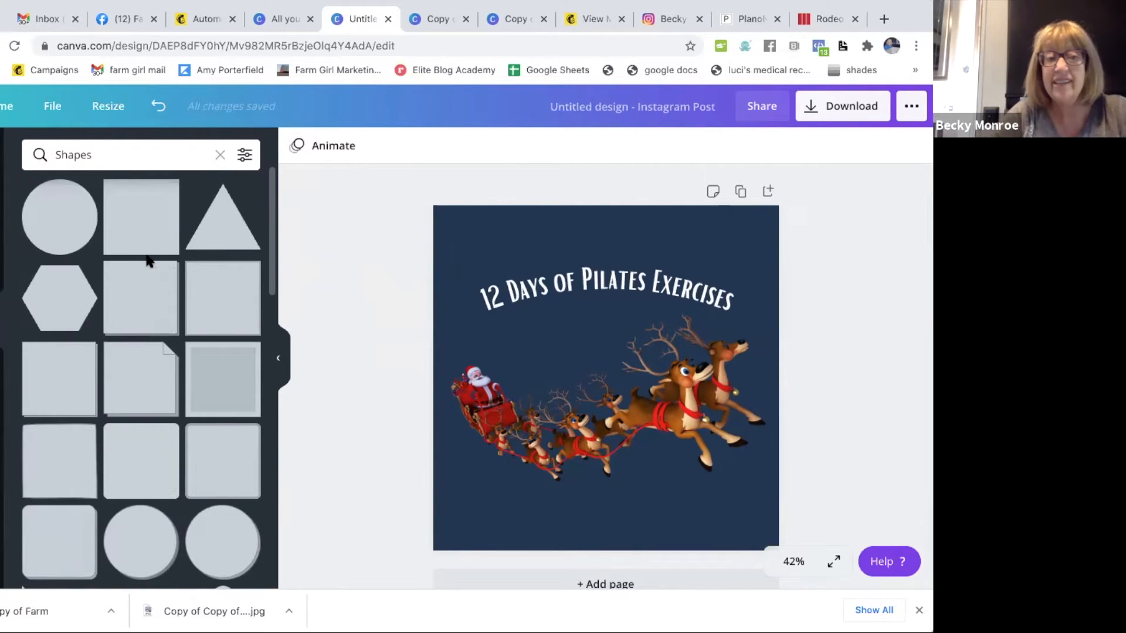
left_click(220, 155)
scroll(116, 378, "up", 3)
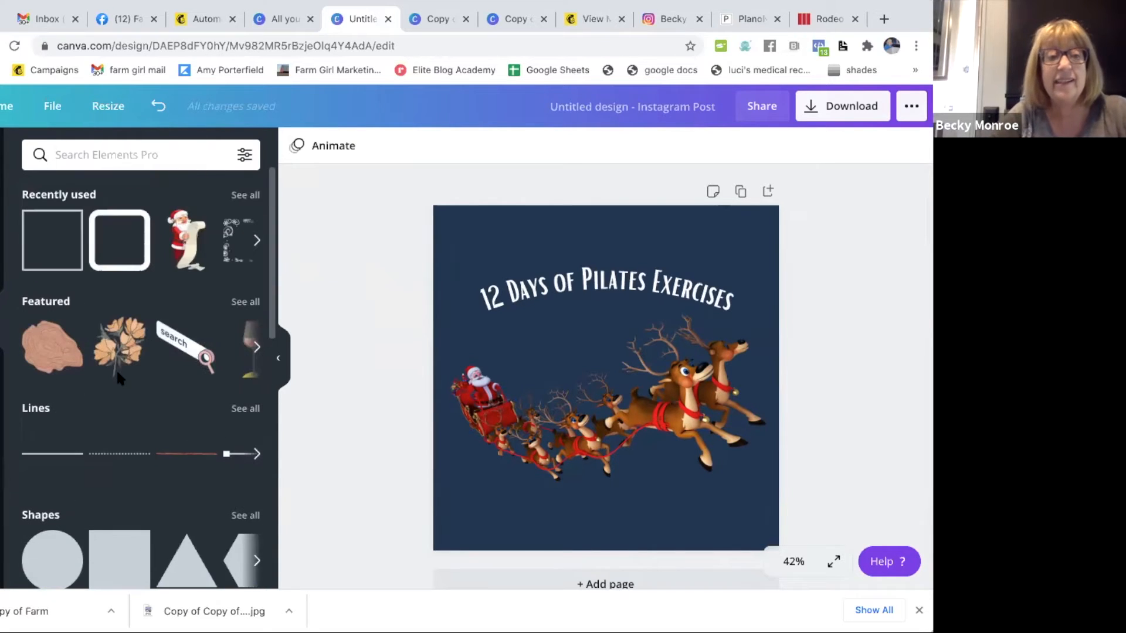
left_click(68, 149)
type("christmas border")
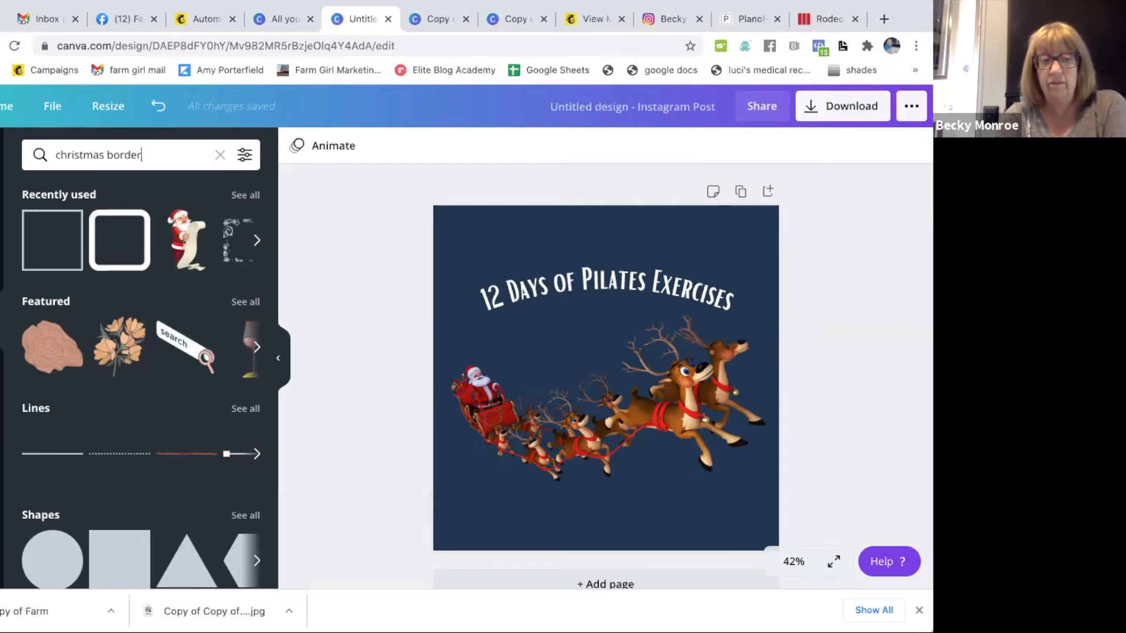
key("Return")
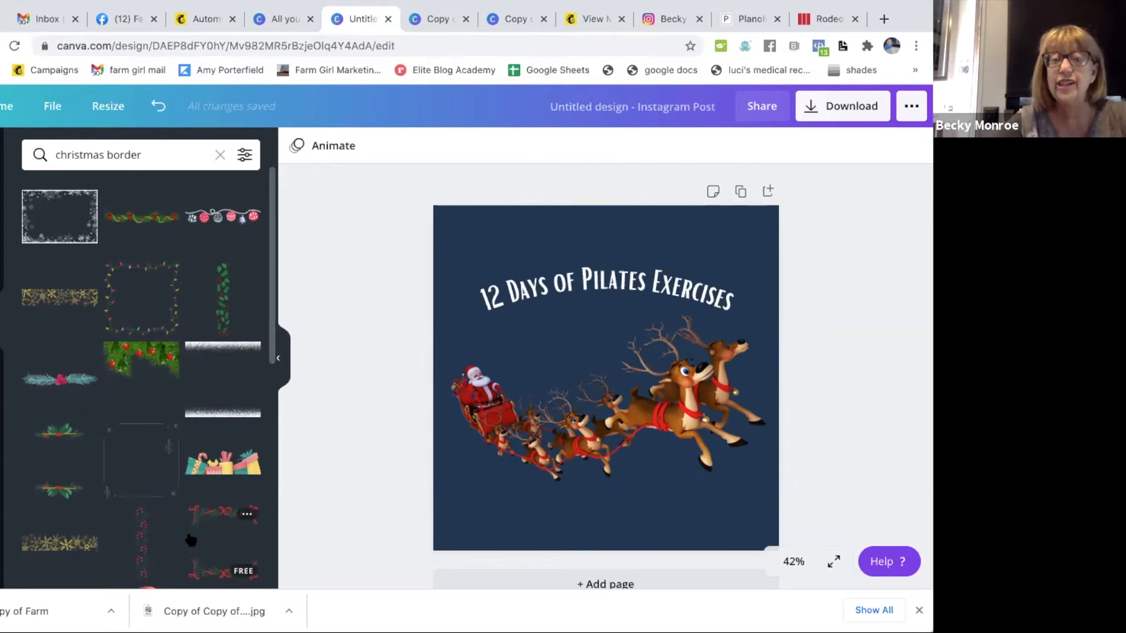
- Add the red and white Christmas ornament garland and place it in the design's upper-left corner above the title
scroll(190, 553, "down", 1)
scroll(190, 553, "down", 4)
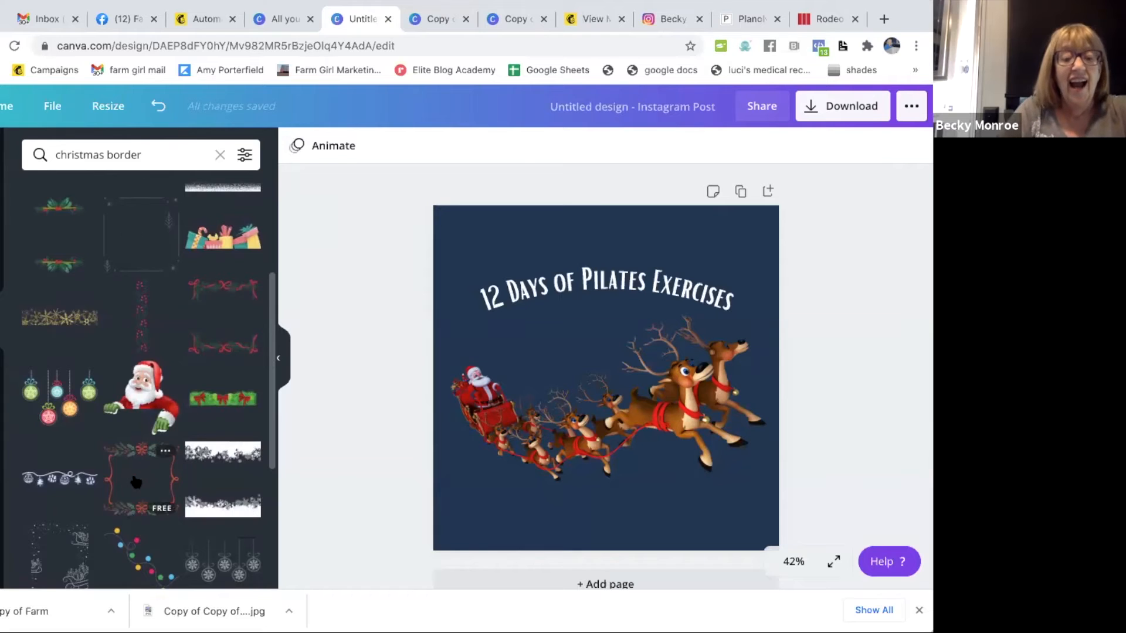
scroll(135, 482, "down", 1)
scroll(135, 482, "down", 10)
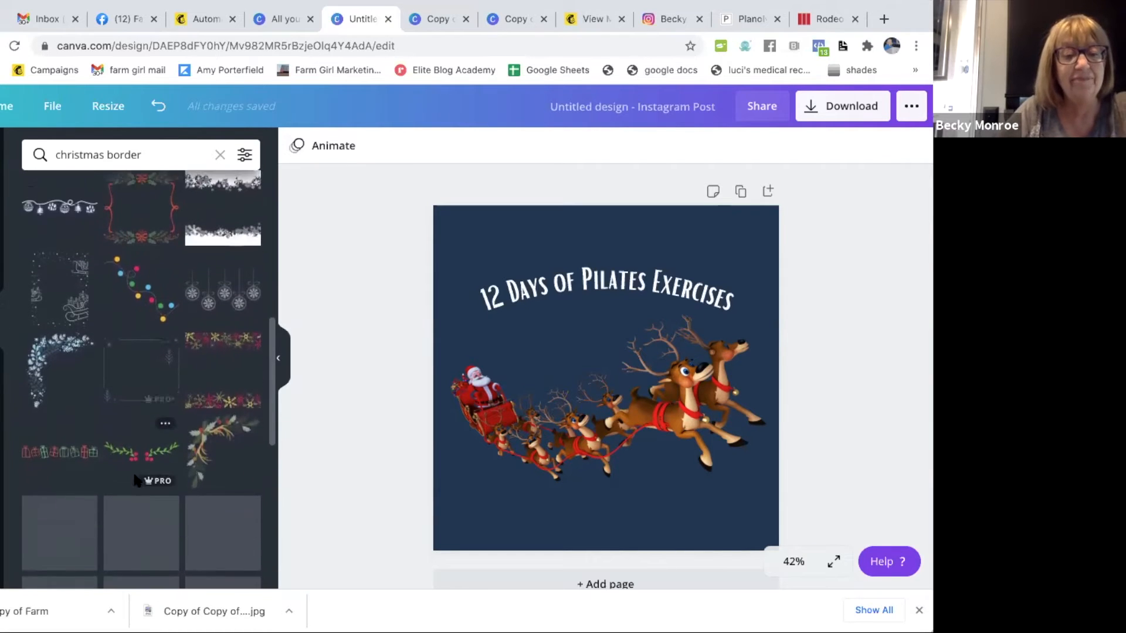
scroll(134, 478, "up", 10)
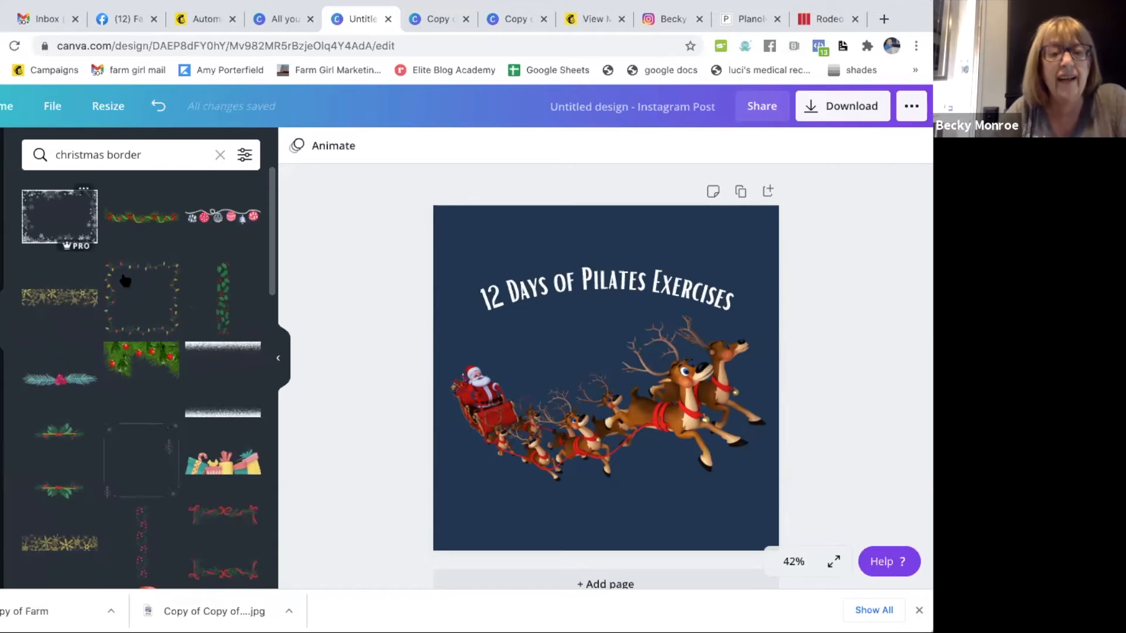
left_click(216, 217)
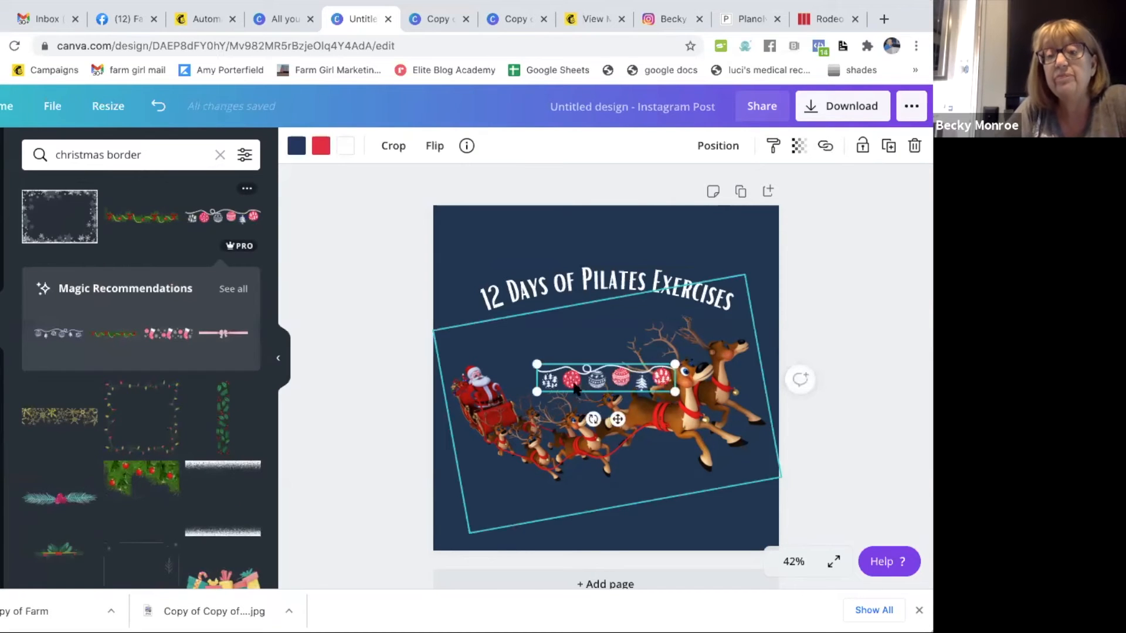
left_click_drag(611, 381, 511, 228)
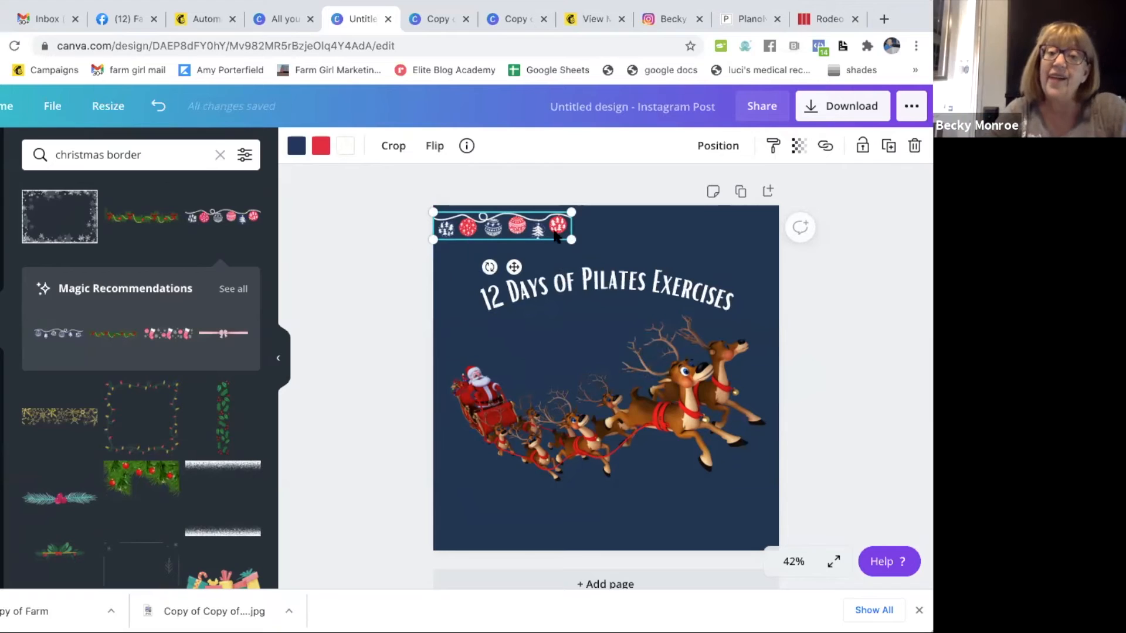
- Resize the ornament garland to about a third of the design's width and set it slightly below the page's top edge
left_click_drag(583, 240, 896, 338)
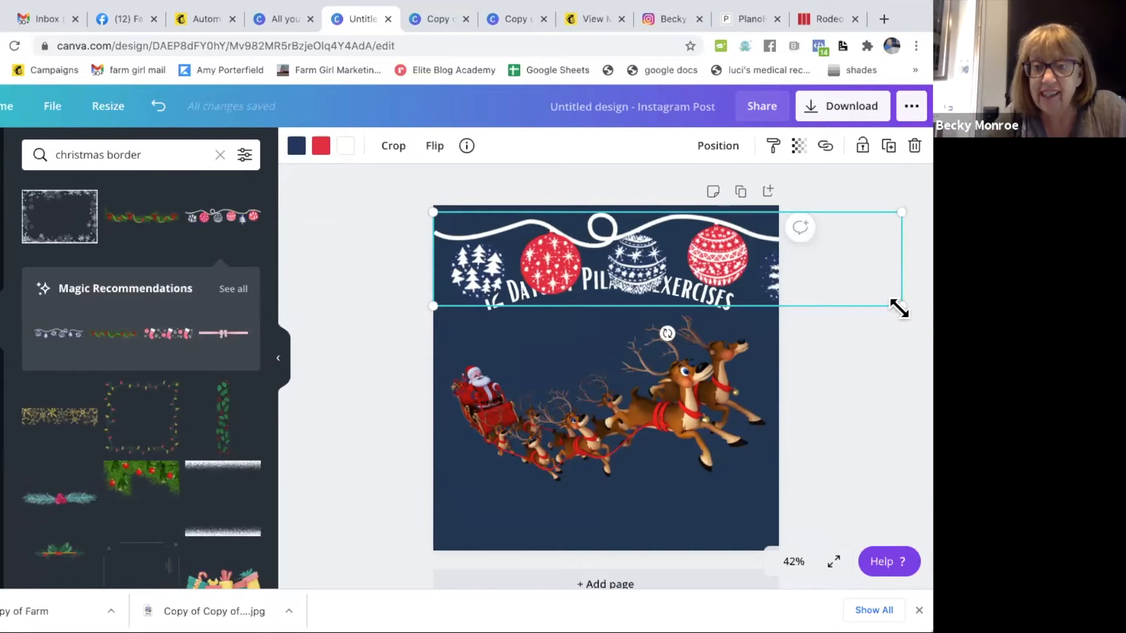
left_click_drag(855, 278, 499, 215)
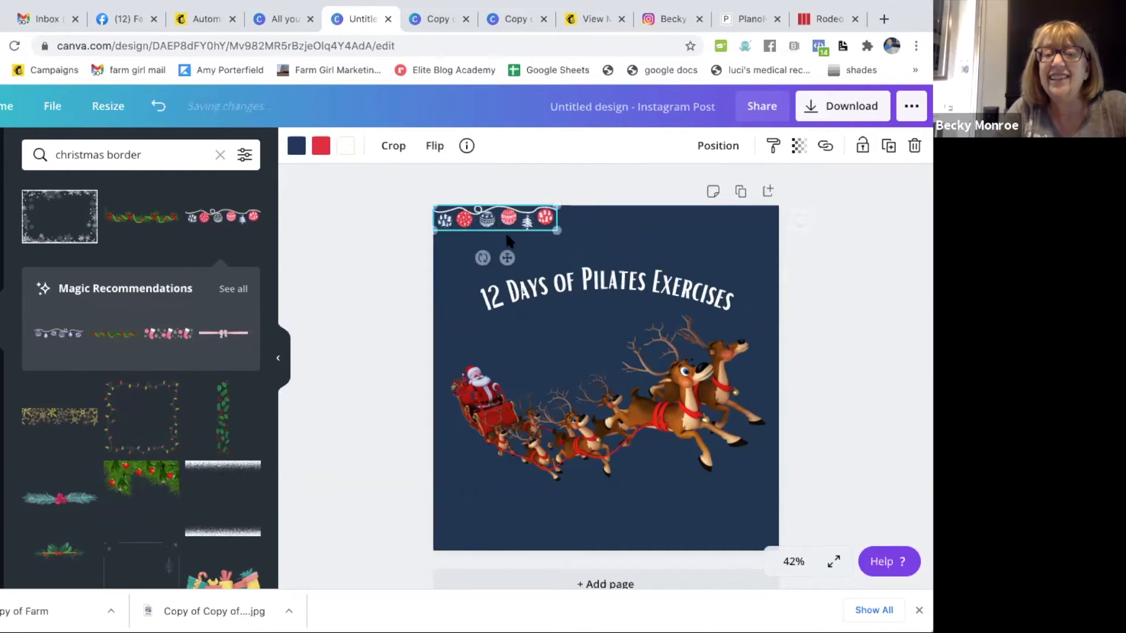
left_click(737, 254)
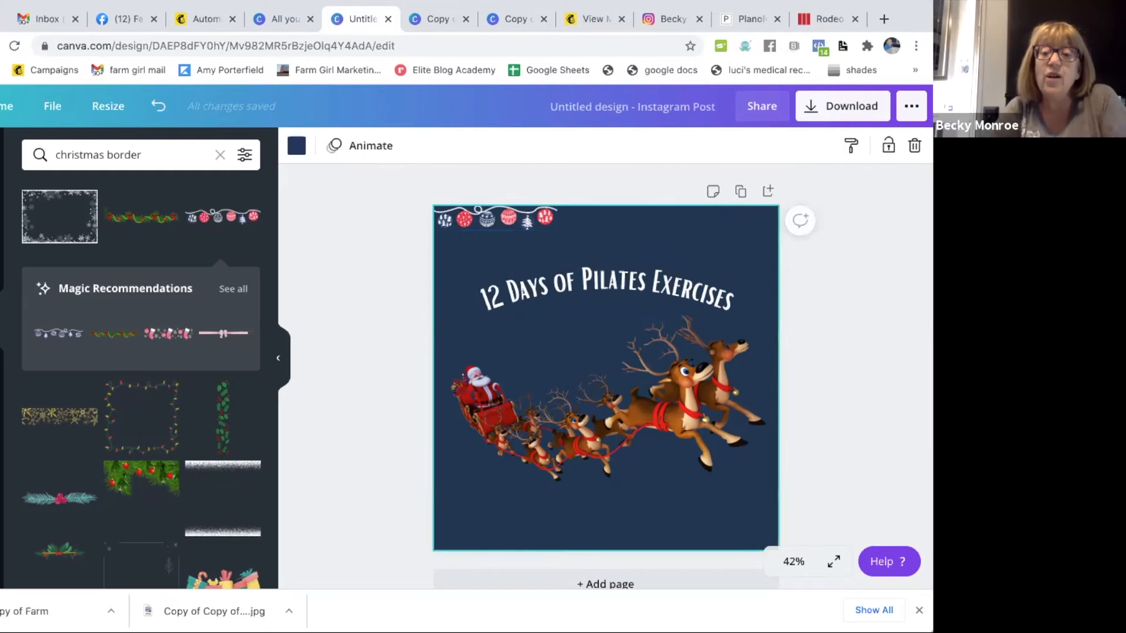
left_click_drag(492, 225, 492, 236)
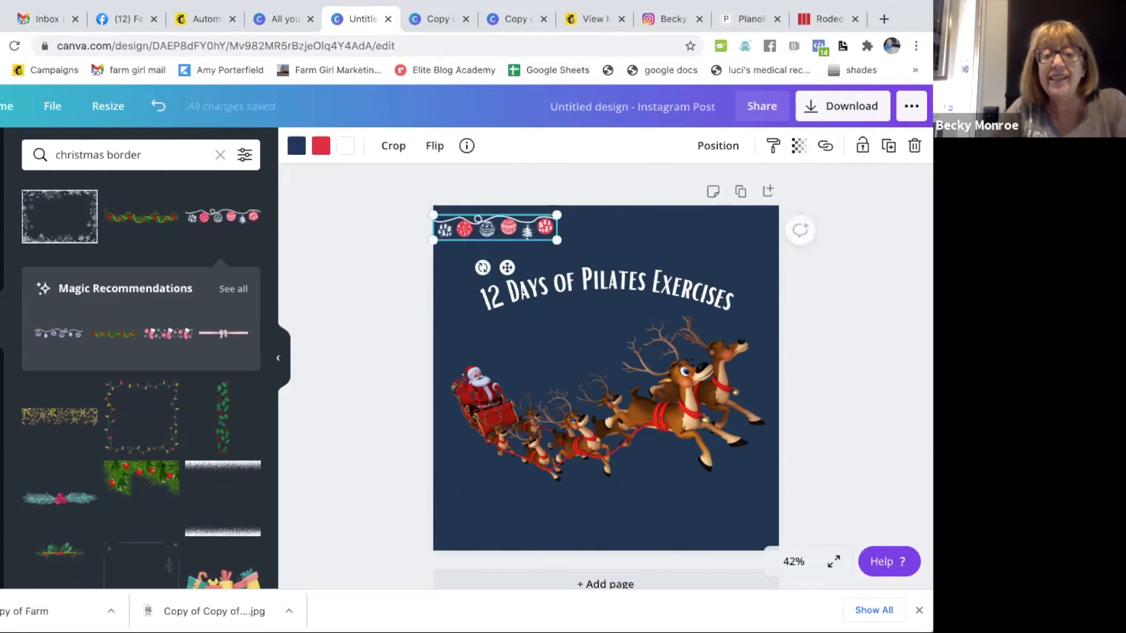
- Duplicate the ornament garland twice and line up the copies end to end across the full width of the page above the title
key("super+d")
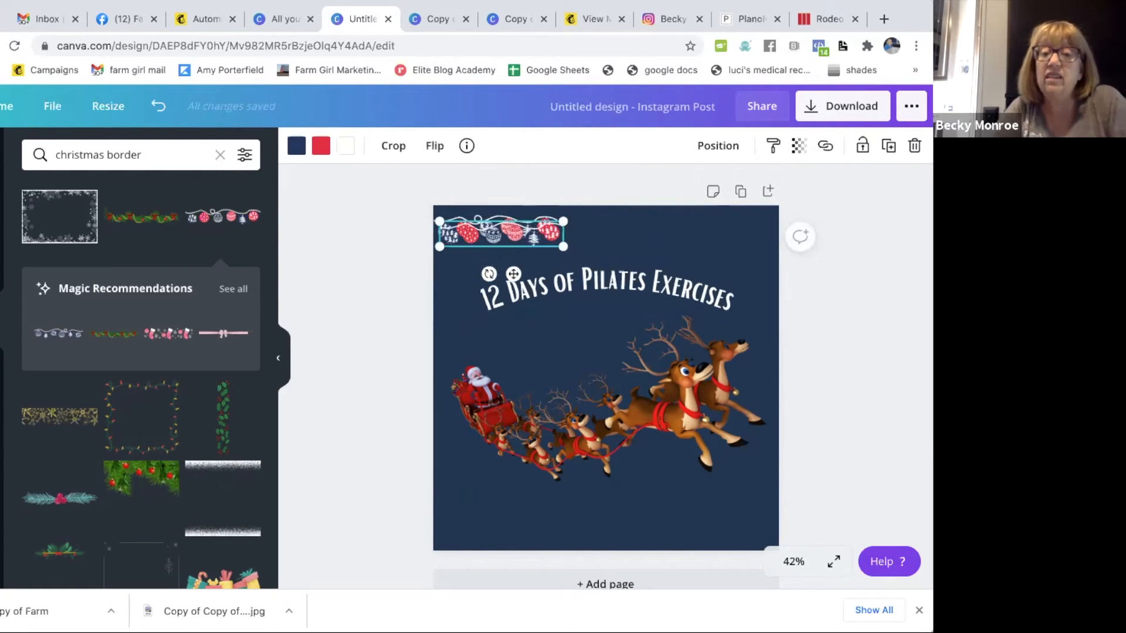
left_click_drag(584, 237, 622, 227)
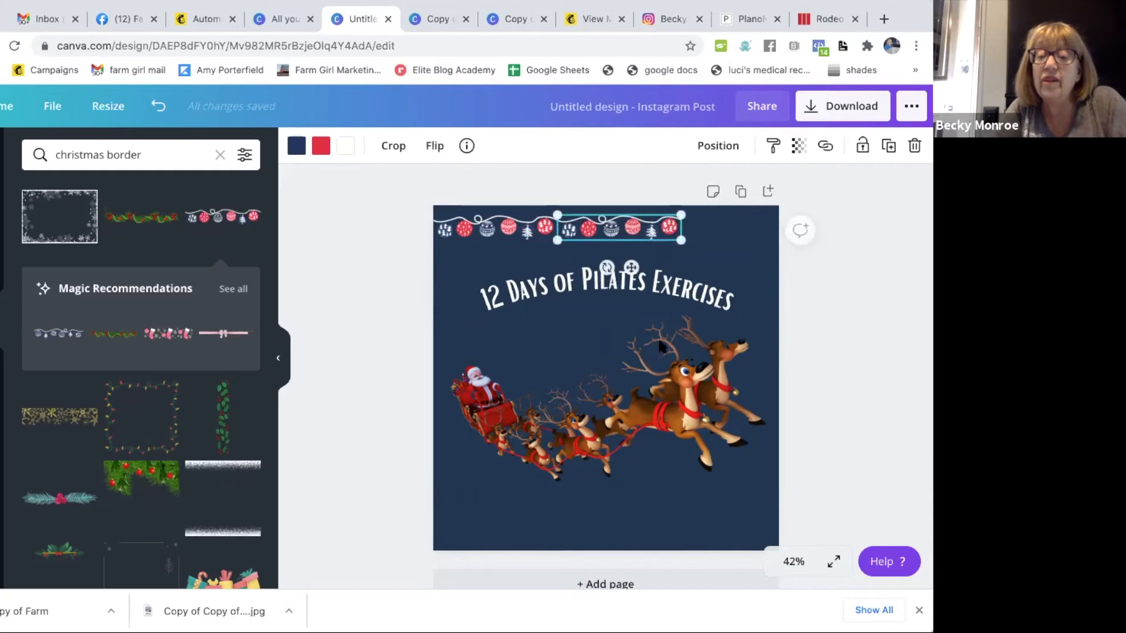
left_click(791, 561)
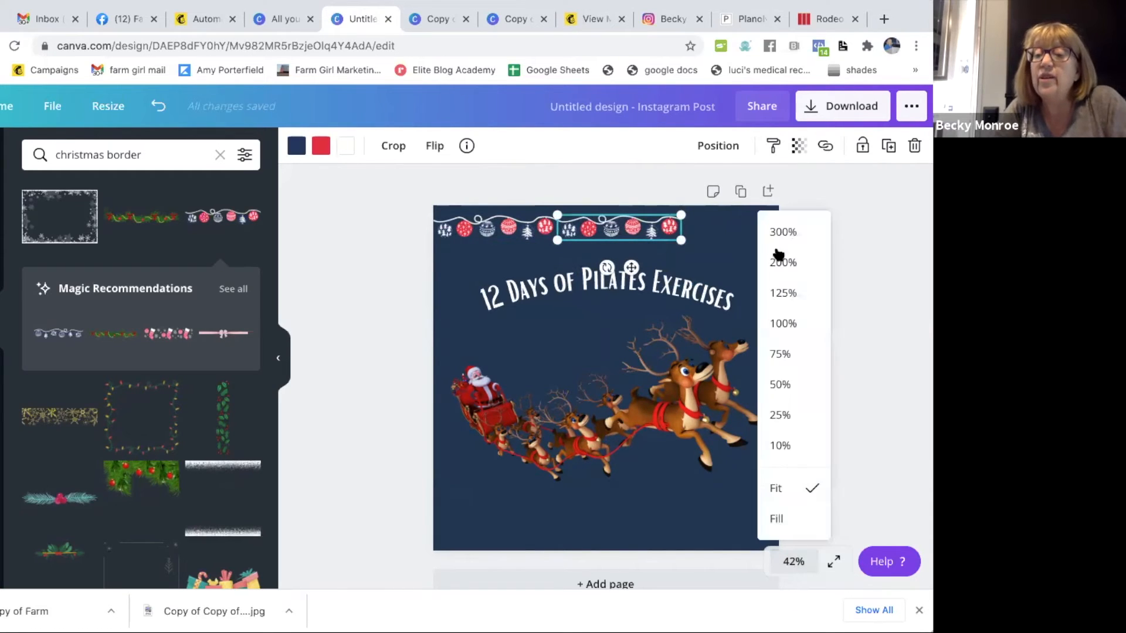
left_click(779, 353)
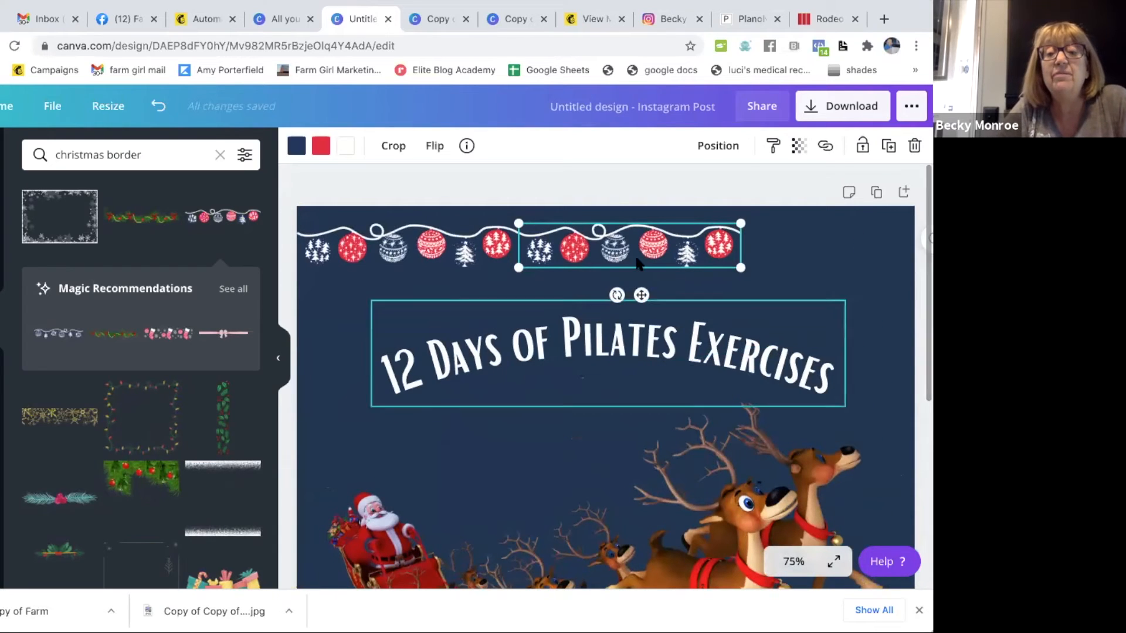
left_click(826, 255)
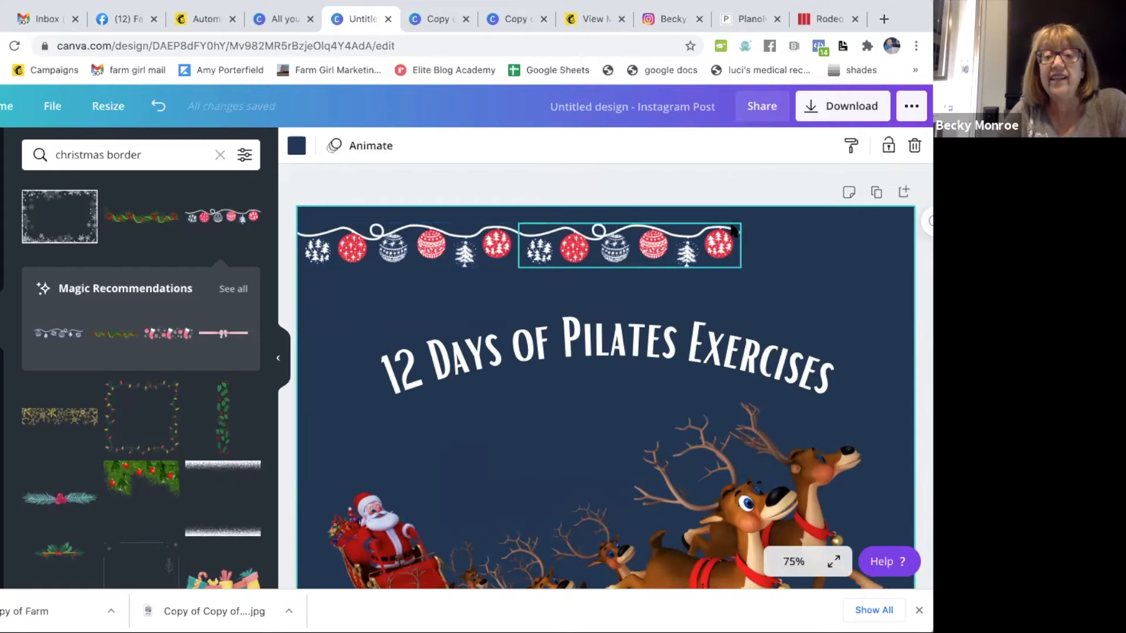
left_click(635, 243)
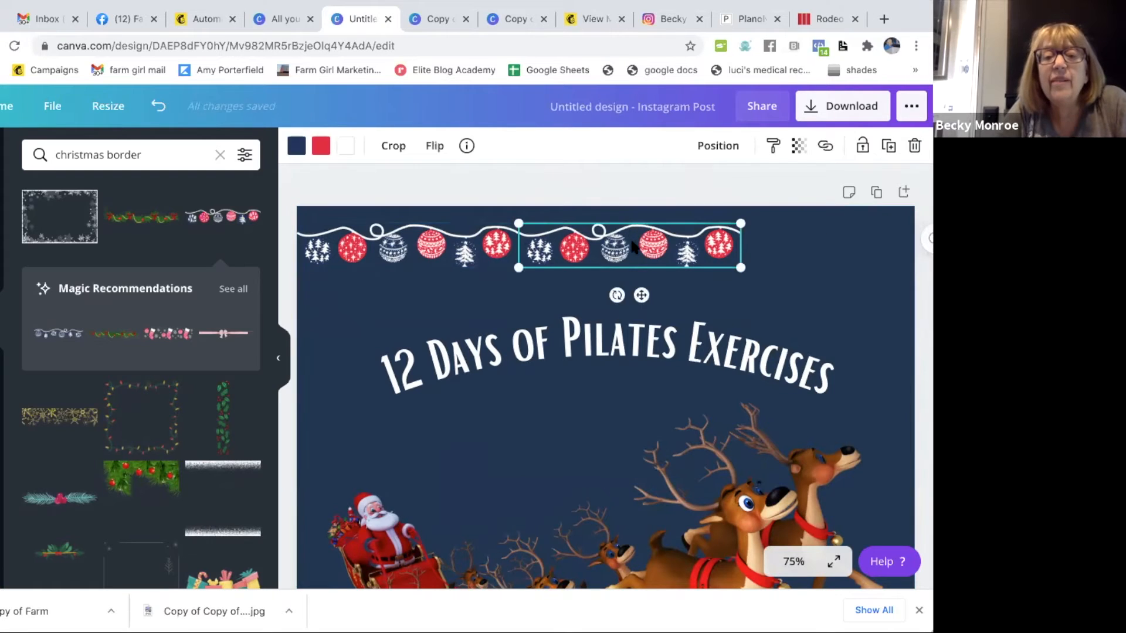
left_click_drag(634, 243, 629, 239)
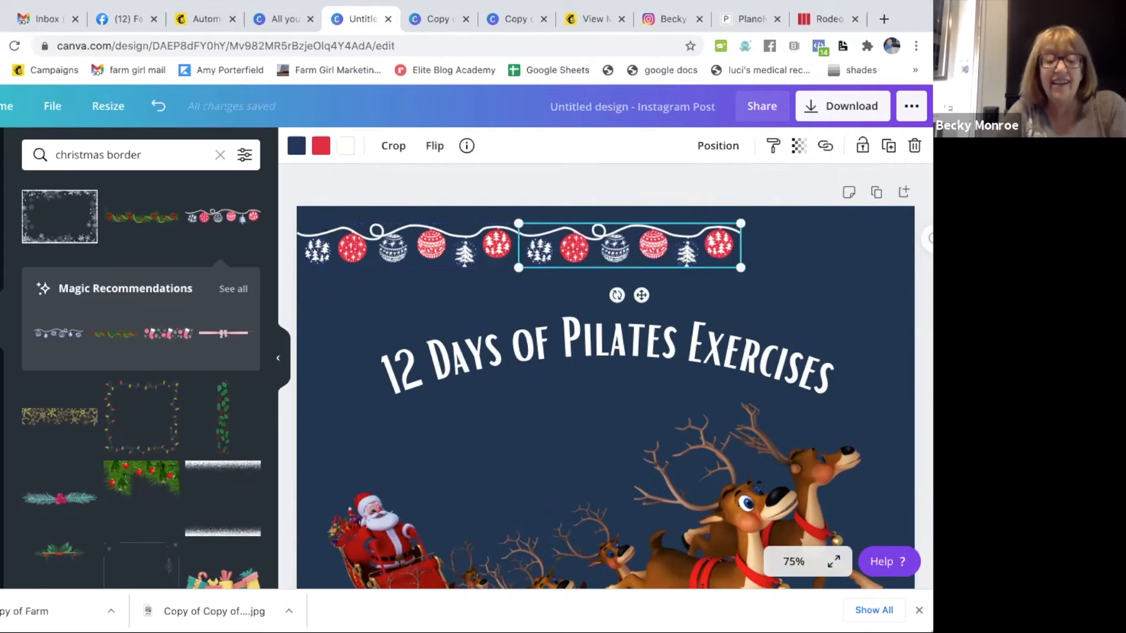
key("super+d")
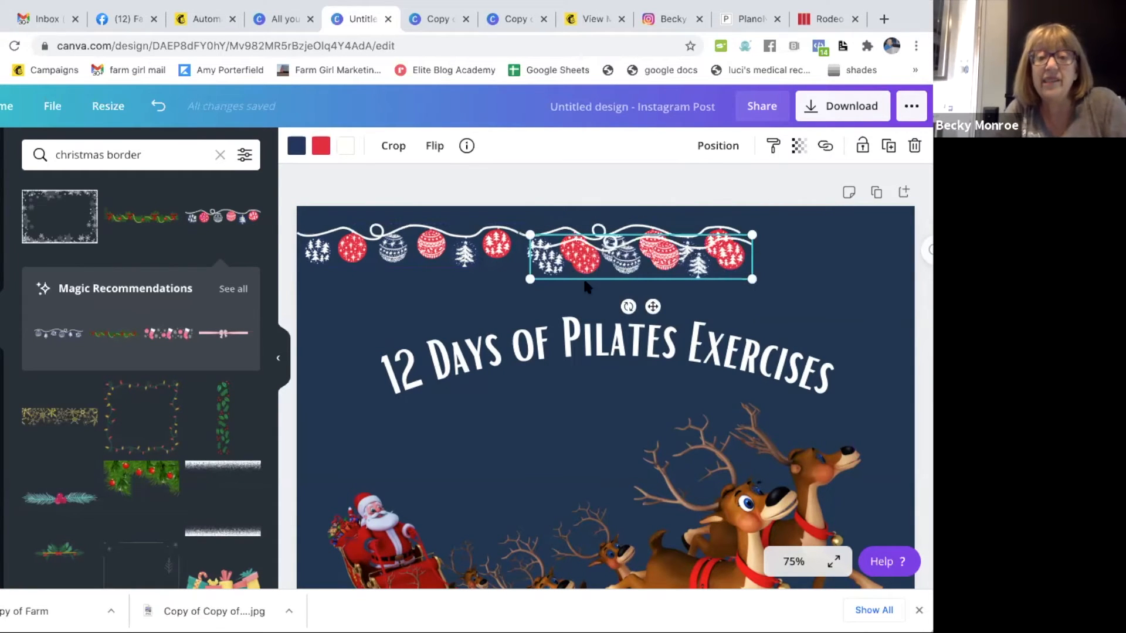
left_click_drag(617, 247, 838, 242)
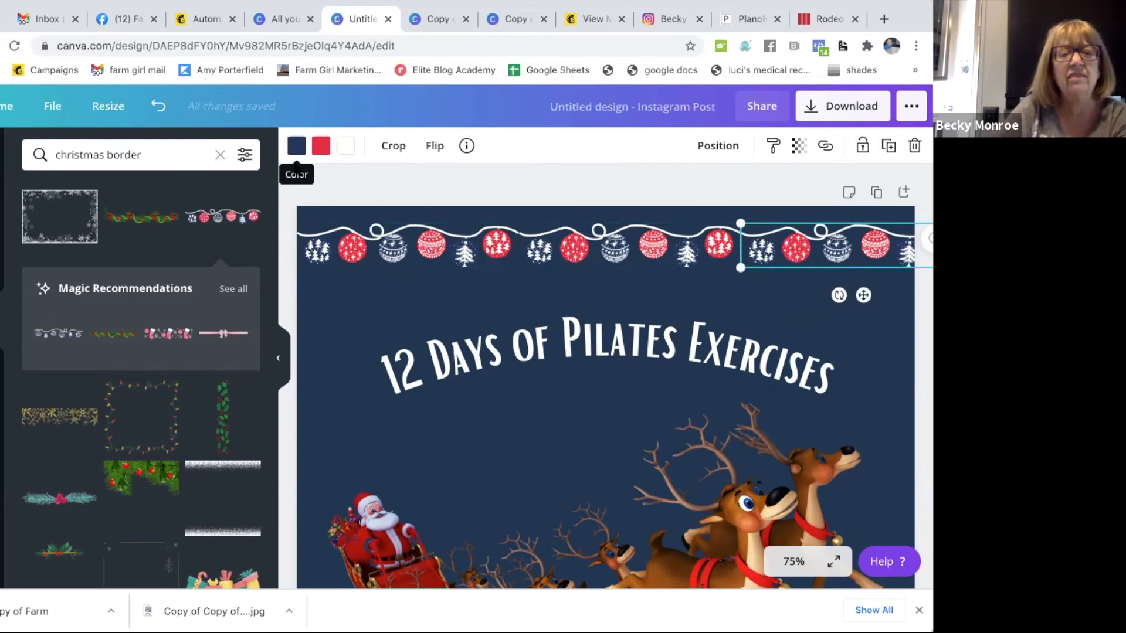
- Try light gray #d9d9d9 for the dark blue ornaments in the rightmost garland
left_click(296, 147)
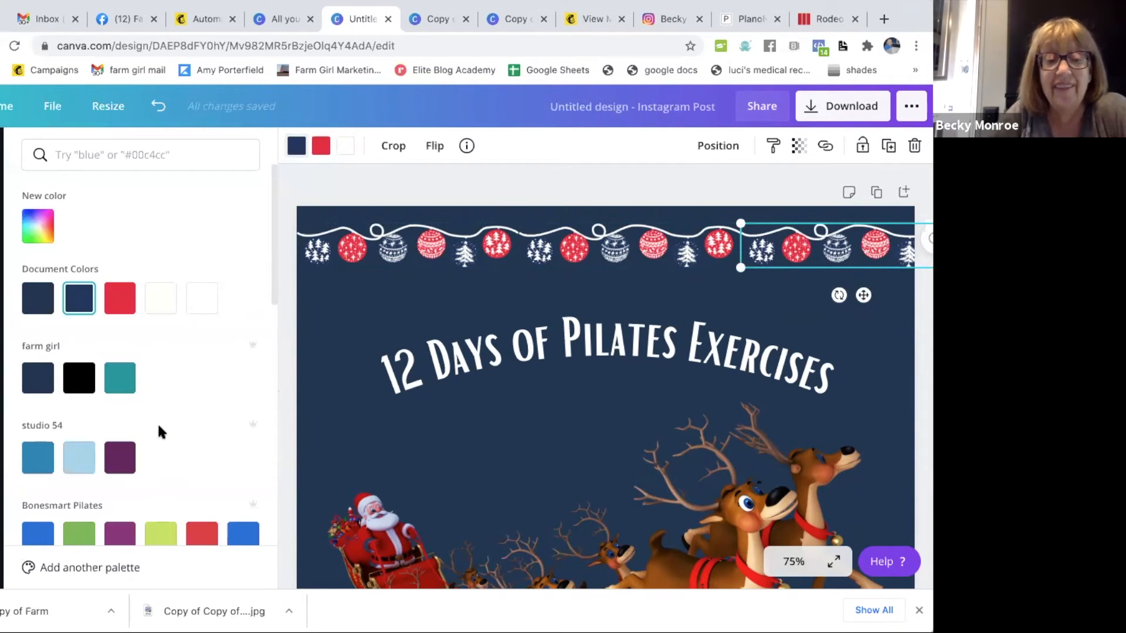
scroll(211, 413, "down", 6)
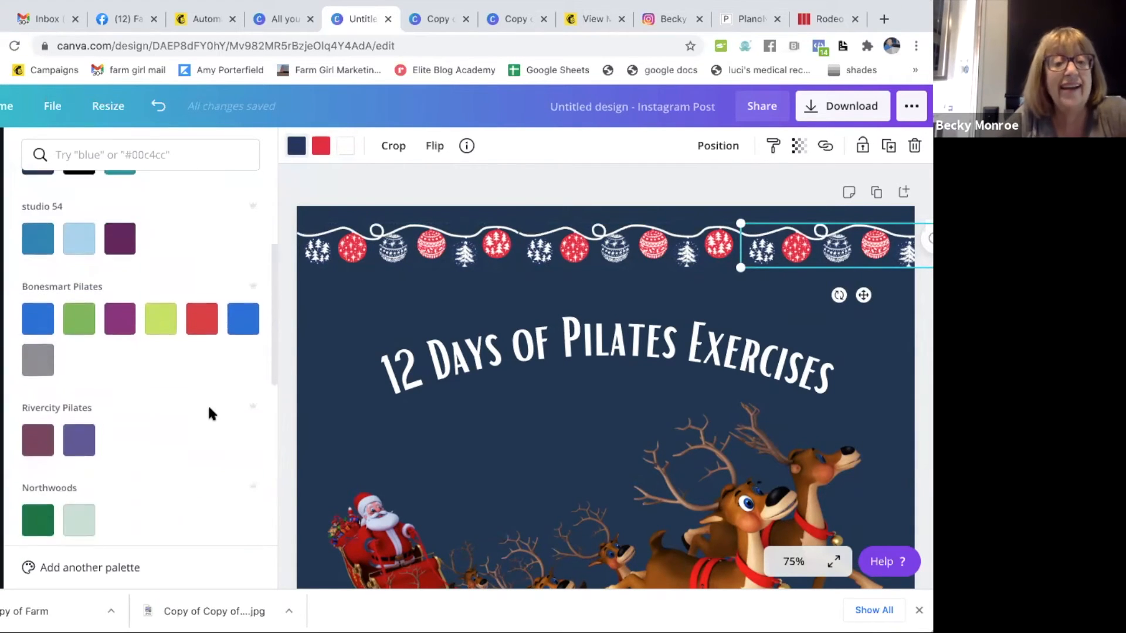
scroll(211, 414, "down", 3)
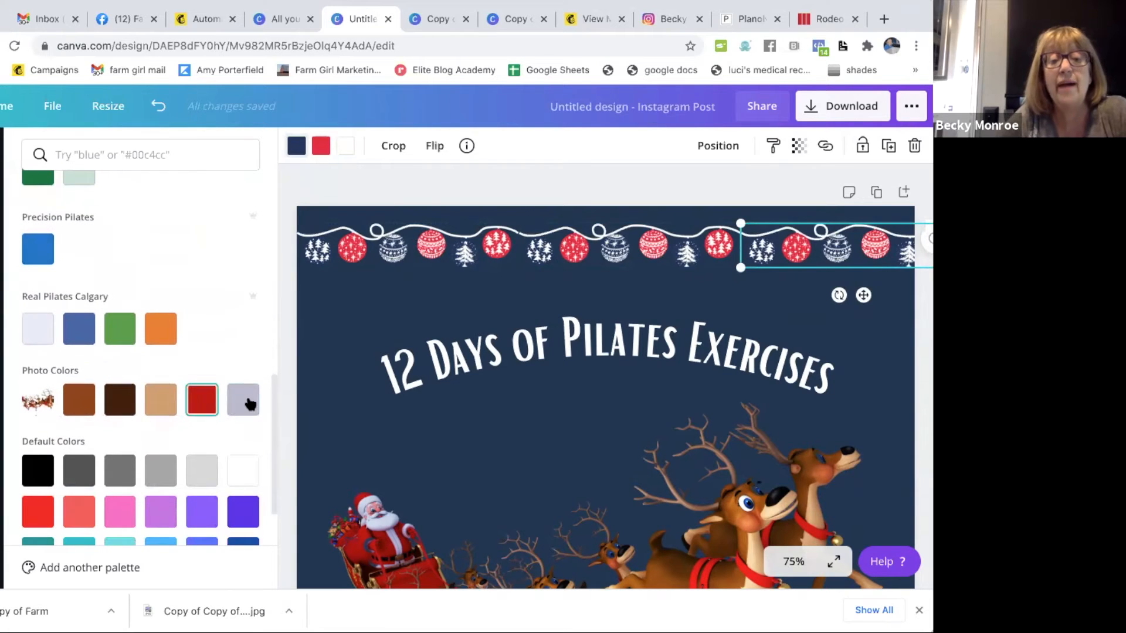
left_click(203, 474)
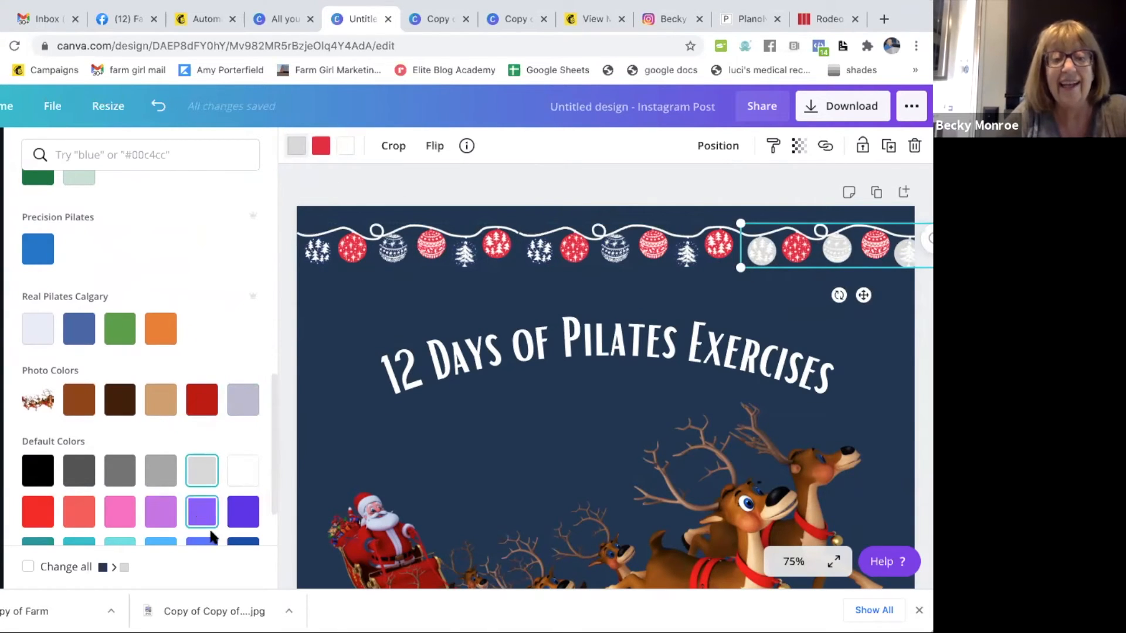
- Recolor the rightmost garland's light gray ornaments with the teal #03989e from the farm girl palette
scroll(214, 534, "down", 2)
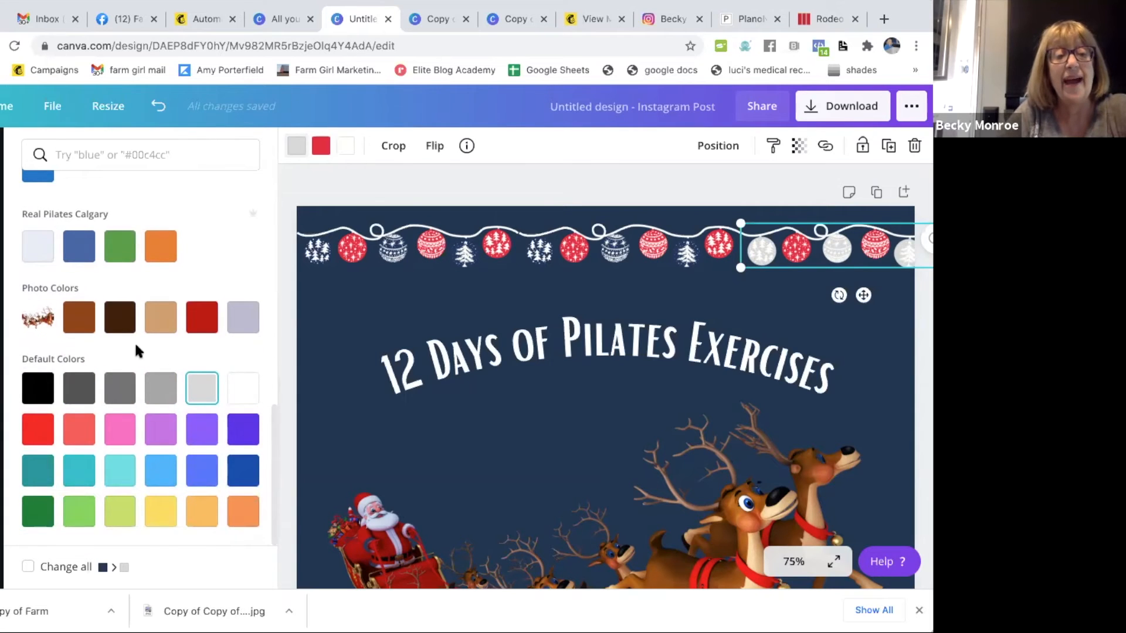
scroll(135, 341, "up", 6)
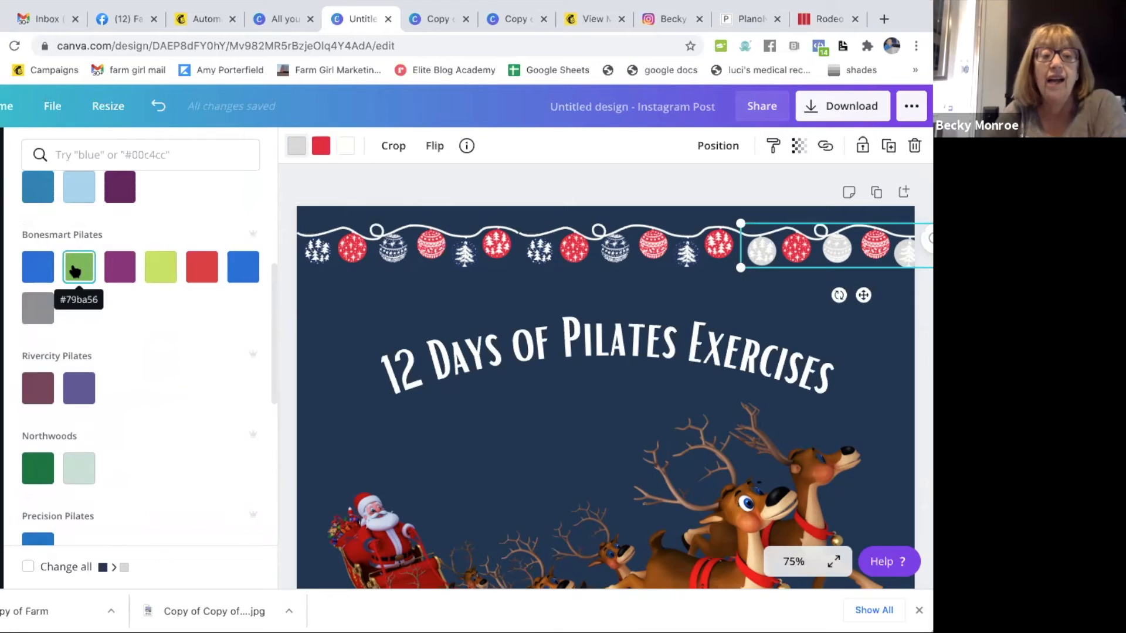
scroll(88, 316, "up", 4)
left_click(121, 380)
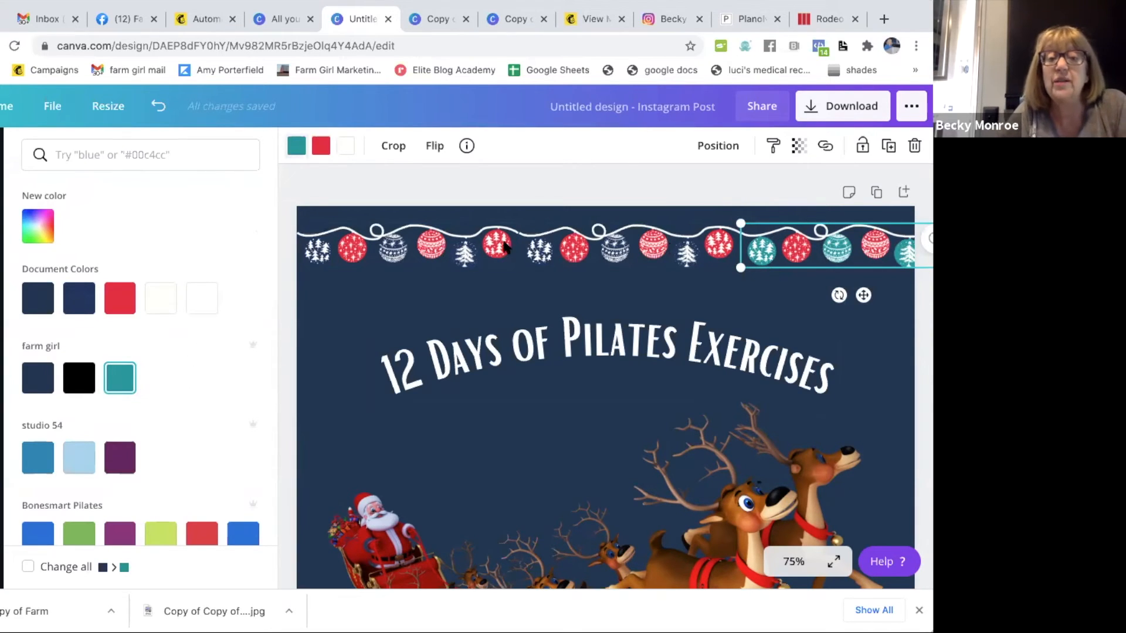
- Recolor the red ornaments in the middle and leftmost garlands with the farm girl teal #03989e
left_click(657, 260)
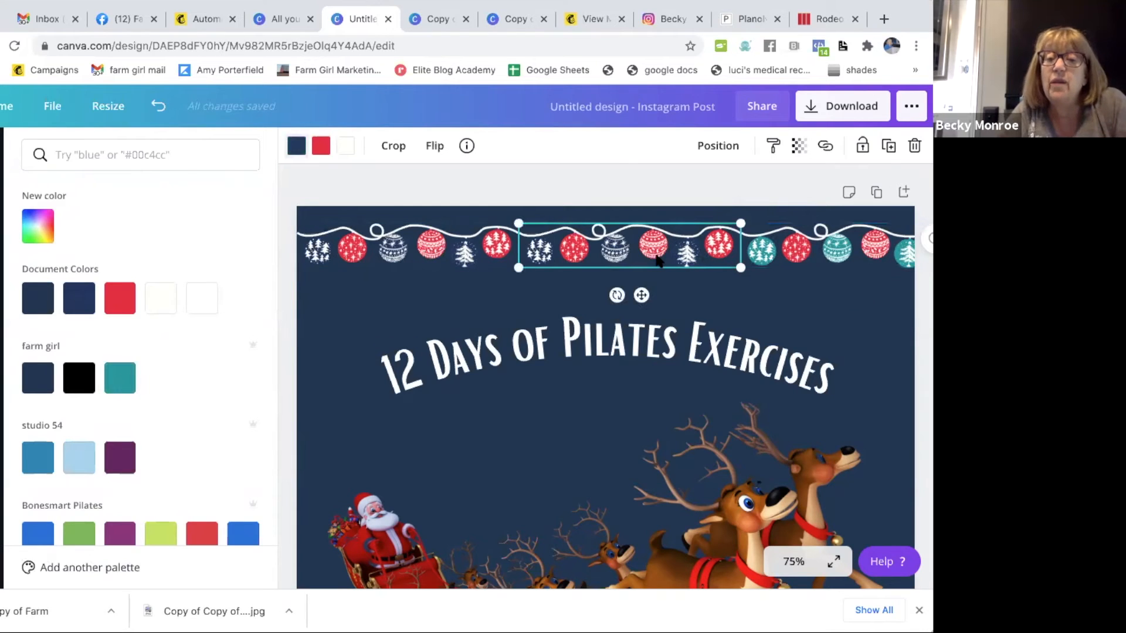
left_click(318, 153)
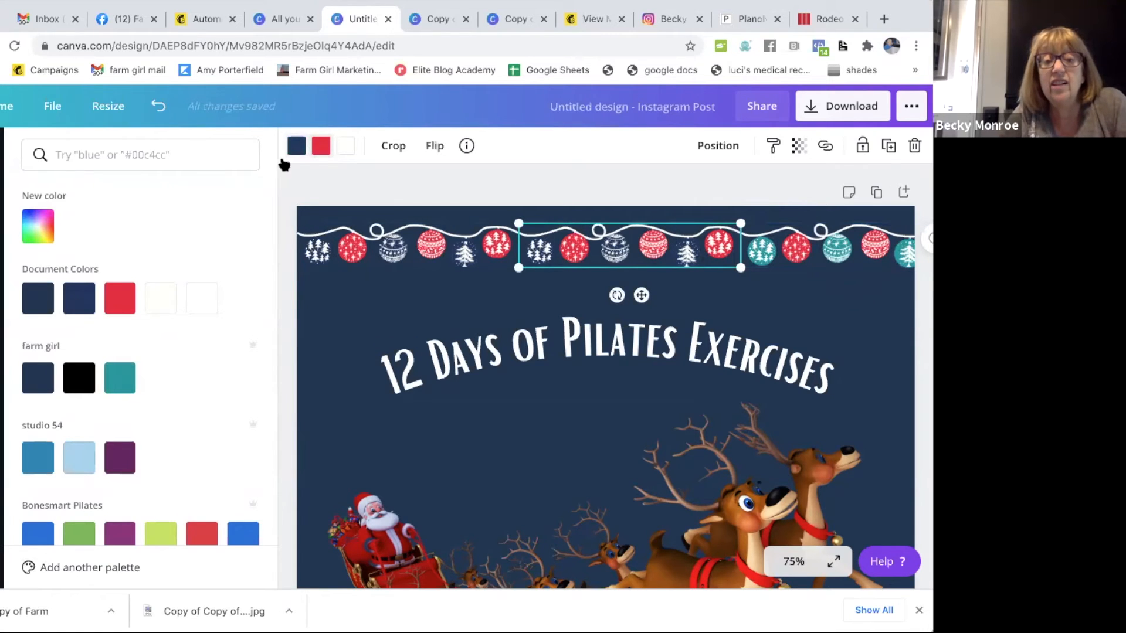
left_click(122, 384)
left_click(401, 258)
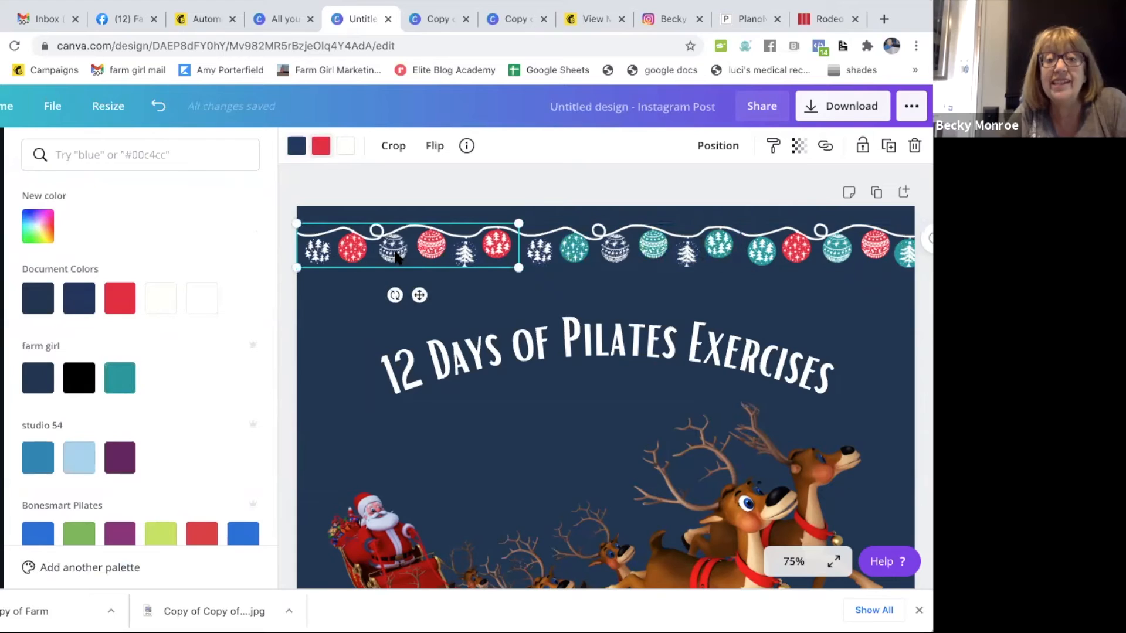
left_click(120, 378)
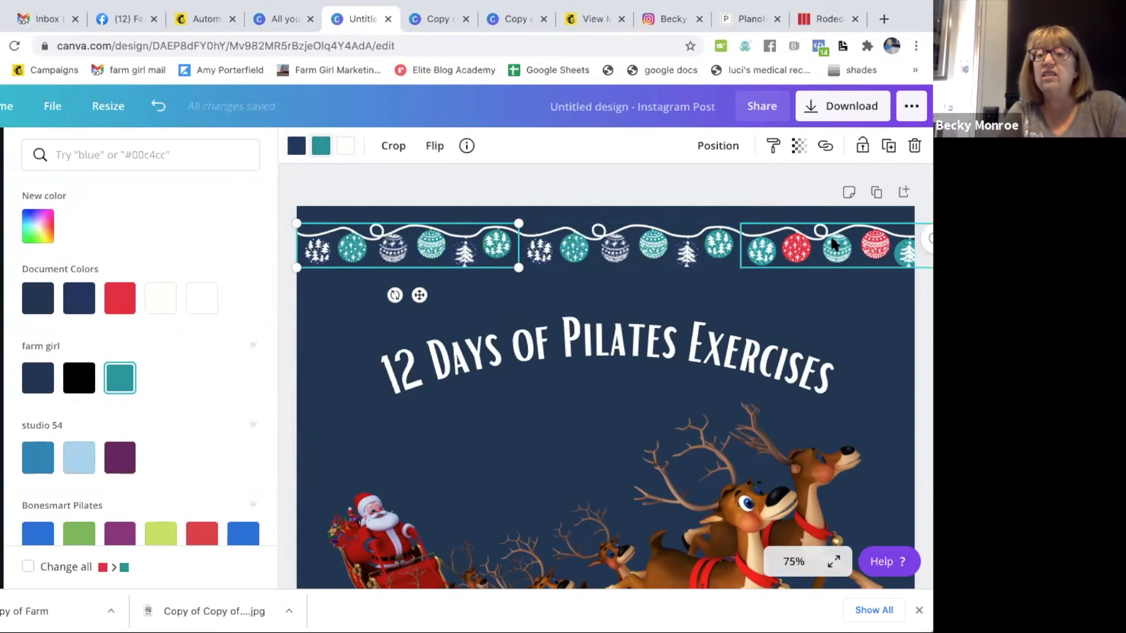
- Recolor the remaining red ornaments in the rightmost garland with the farm girl teal #03989e
left_click(865, 257)
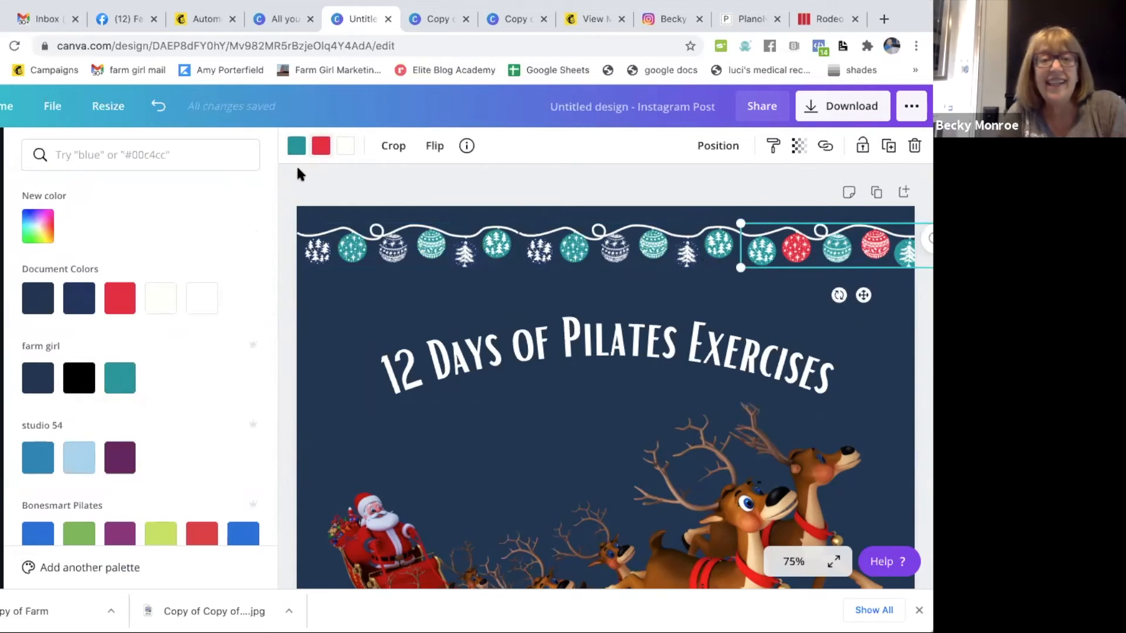
left_click(318, 151)
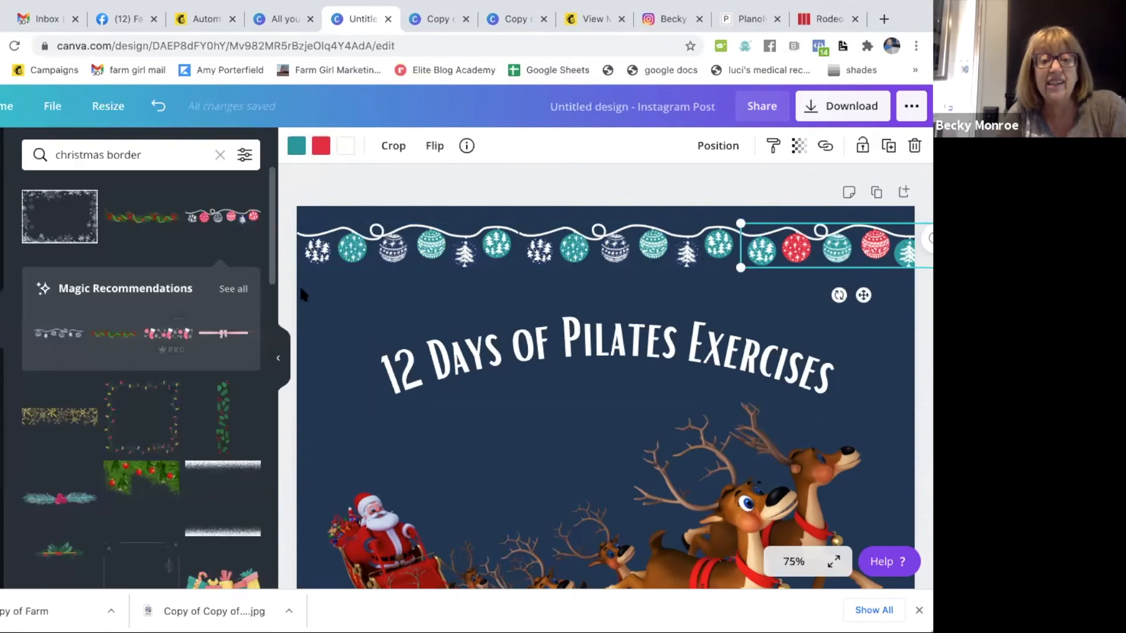
left_click(320, 143)
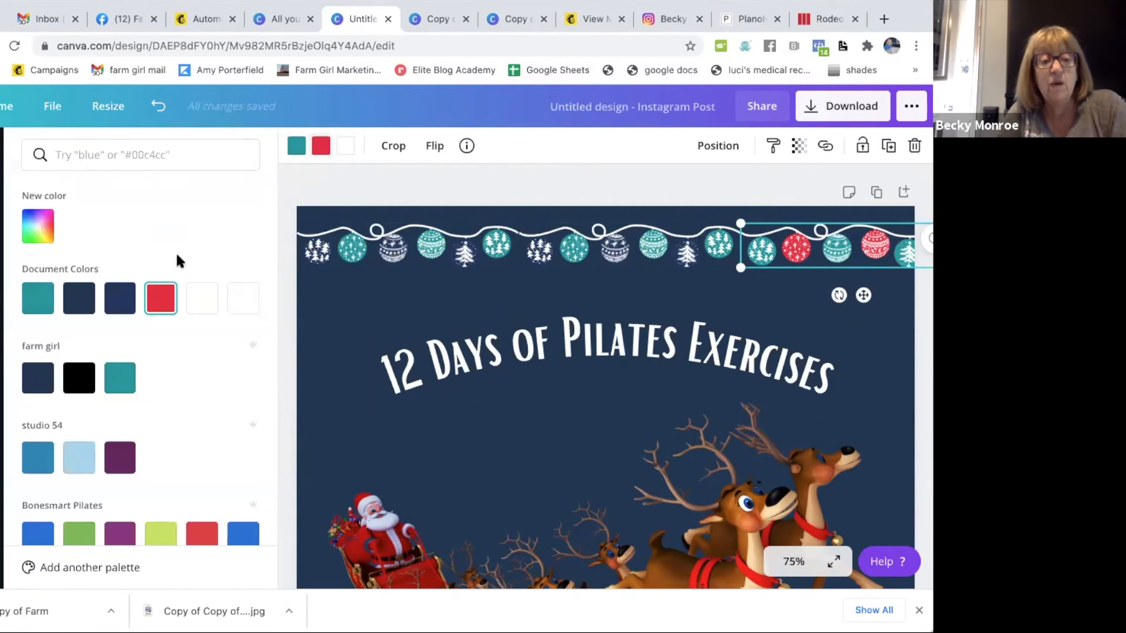
left_click(123, 379)
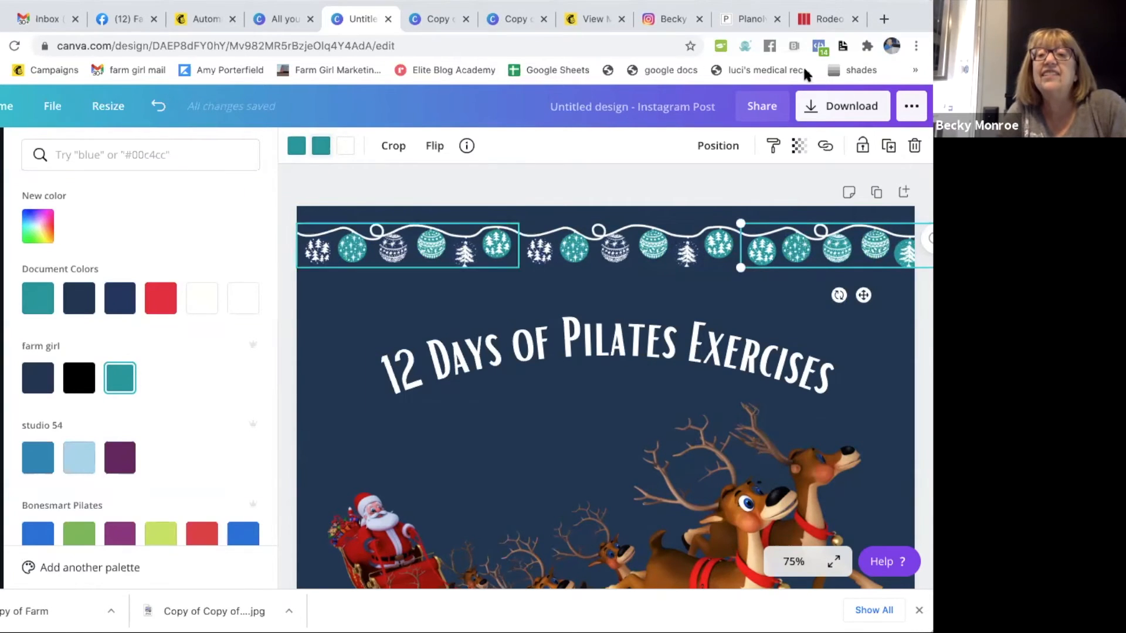
- Recolor the dark blue ornaments in the middle and leftmost garlands with the farm girl teal #03989e
left_click(327, 248)
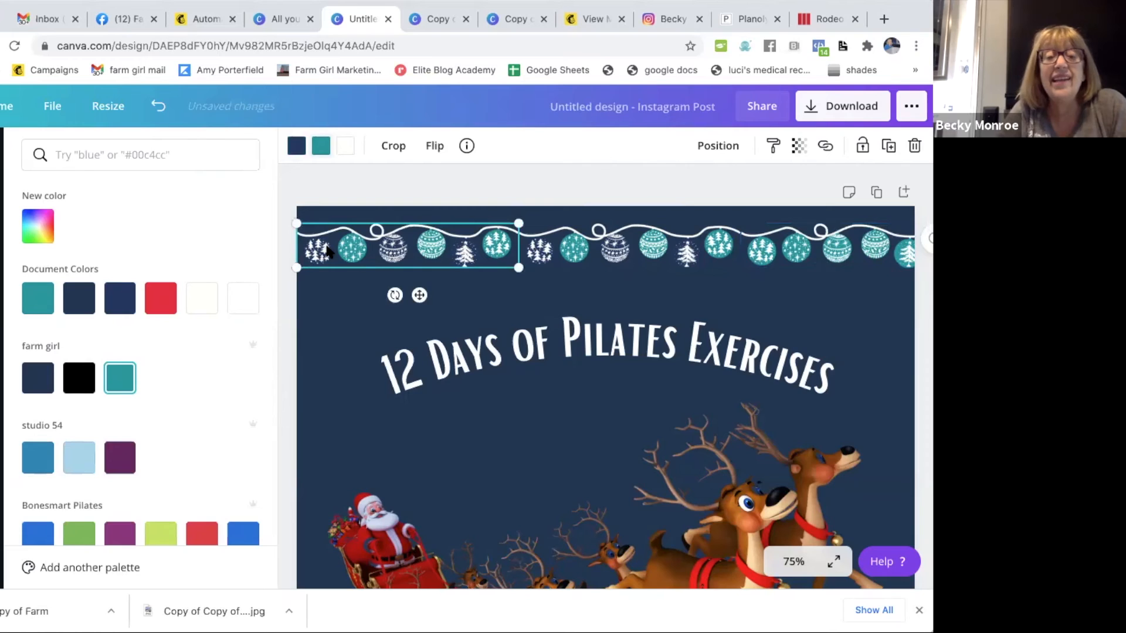
left_click(321, 145)
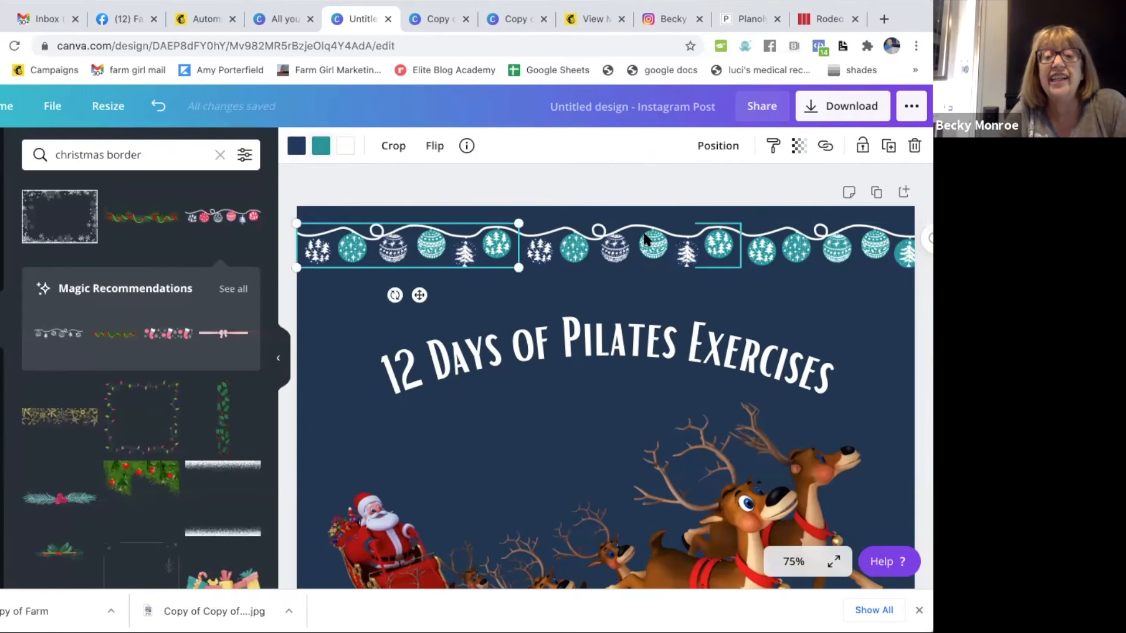
left_click(604, 230)
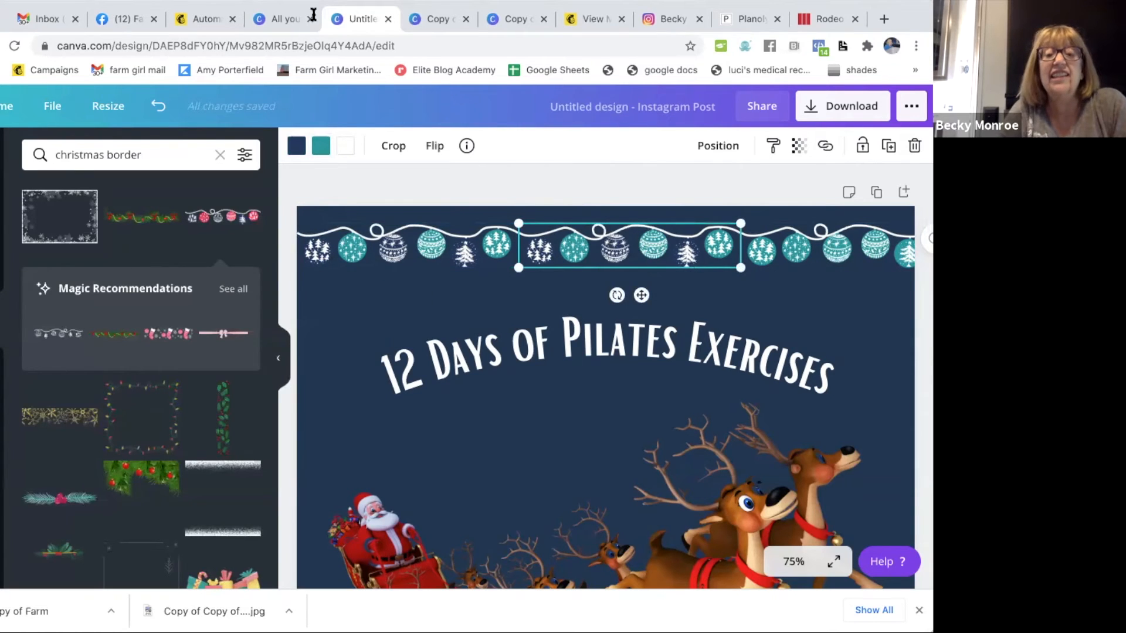
left_click(296, 145)
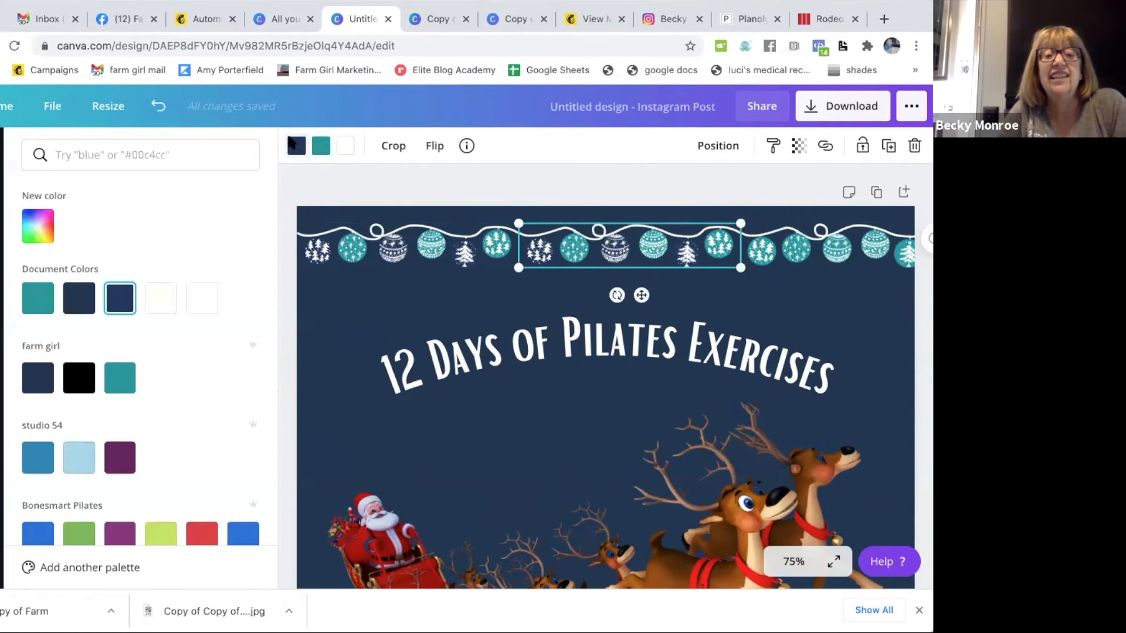
left_click(120, 377)
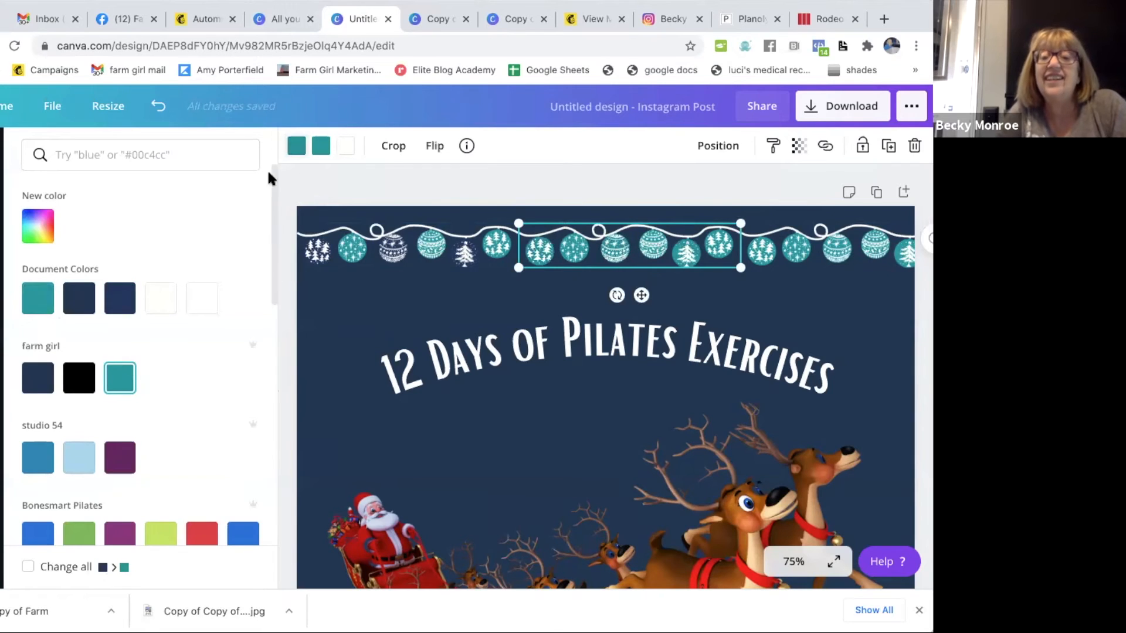
left_click(351, 238)
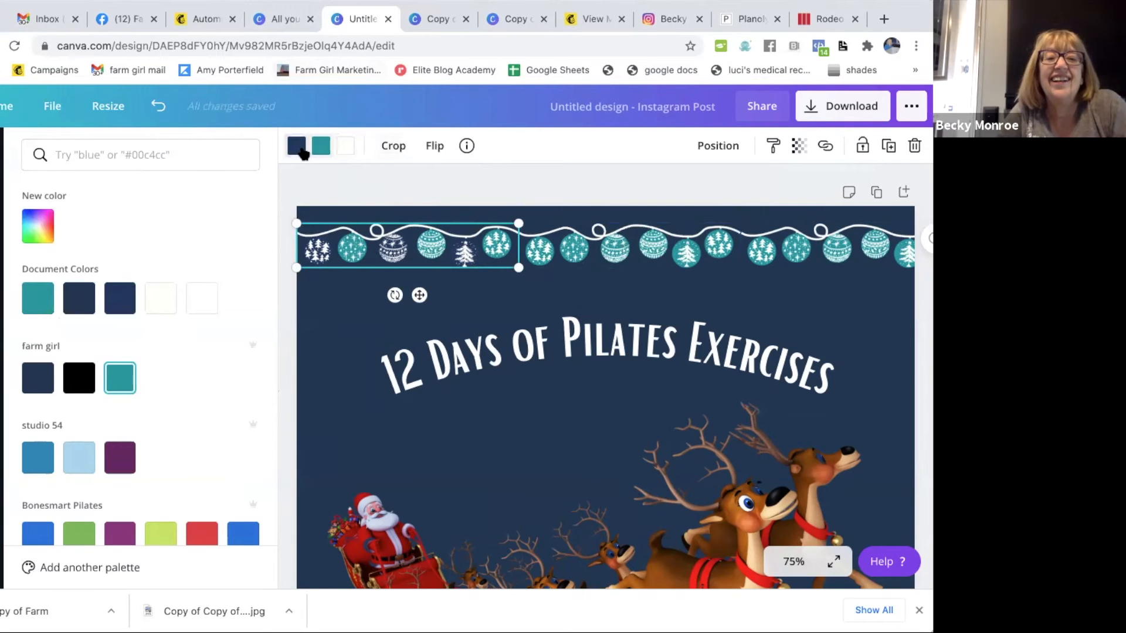
left_click(121, 377)
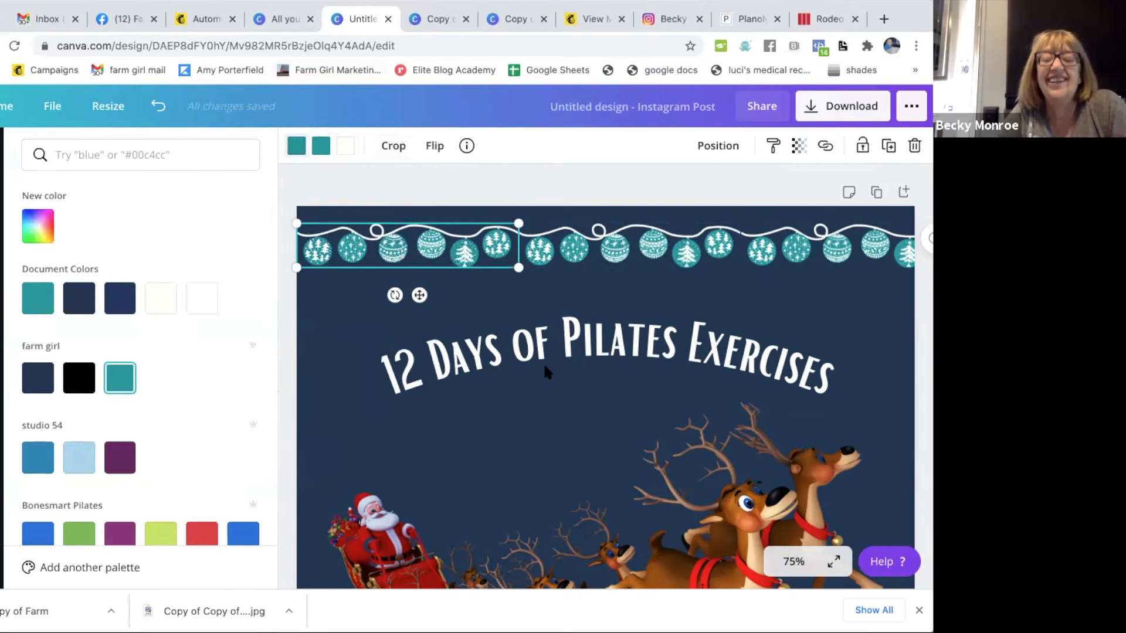
- Select the Santa sleigh image and review the garland border, title and sleigh together down the page
left_click(549, 454)
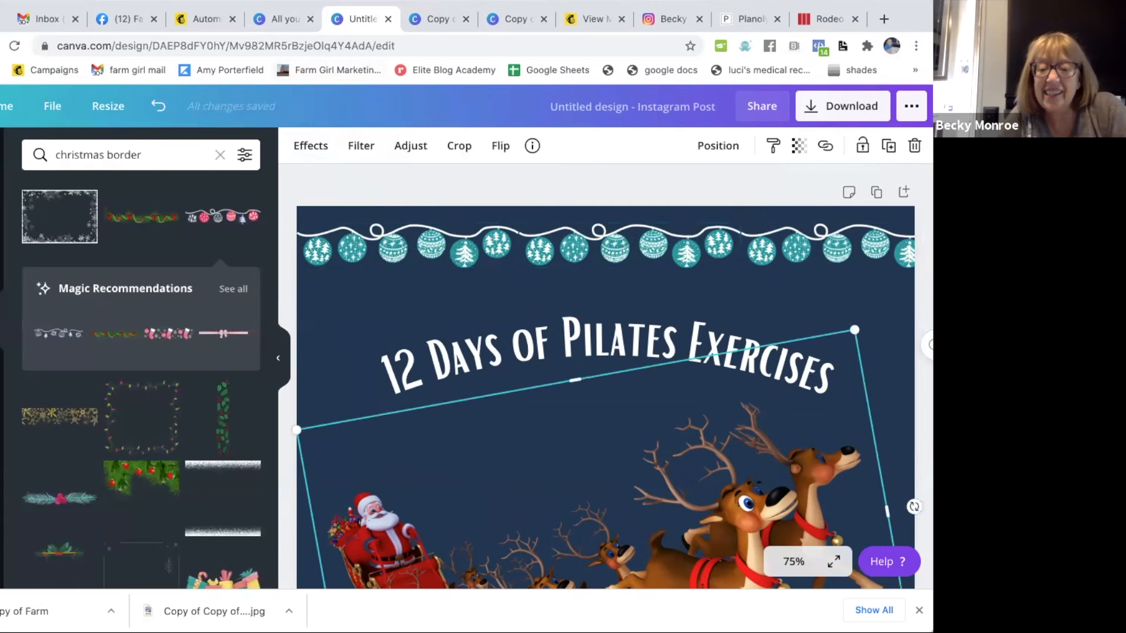
scroll(837, 308, "down", 3)
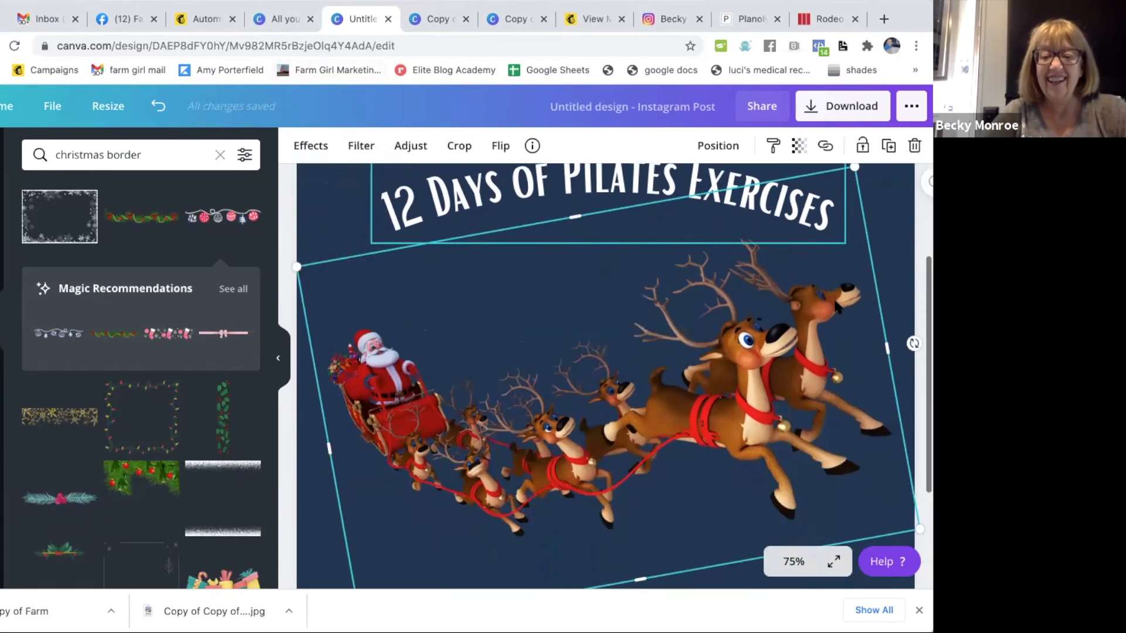
scroll(834, 301, "down", 2)
scroll(834, 301, "up", 3)
scroll(834, 301, "down", 1)
scroll(833, 296, "up", 3)
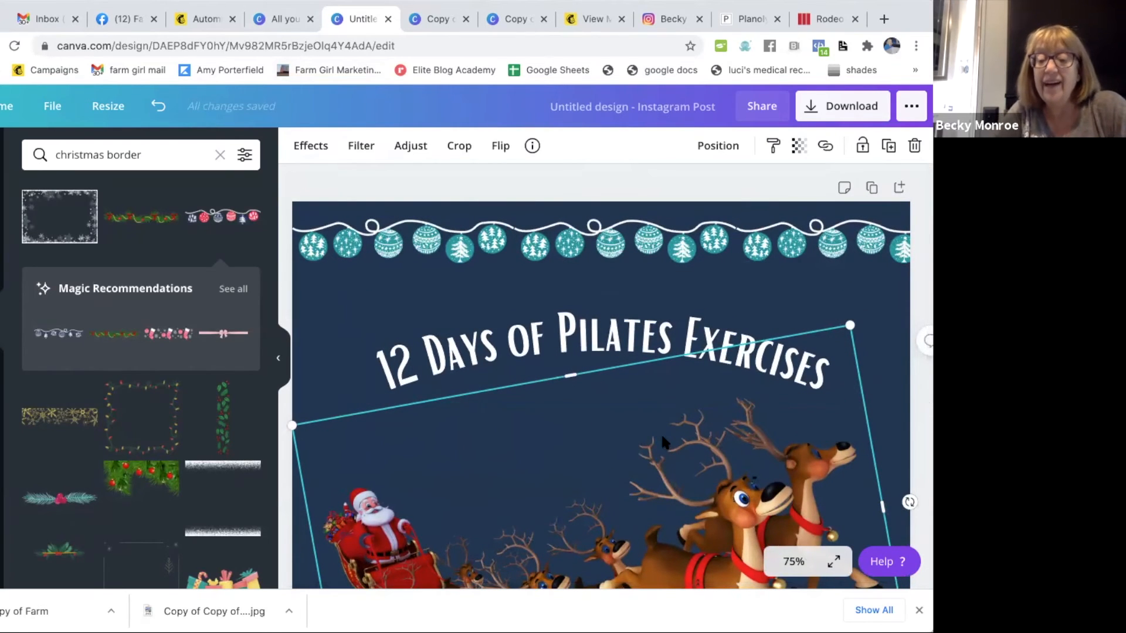
scroll(662, 443, "down", 2)
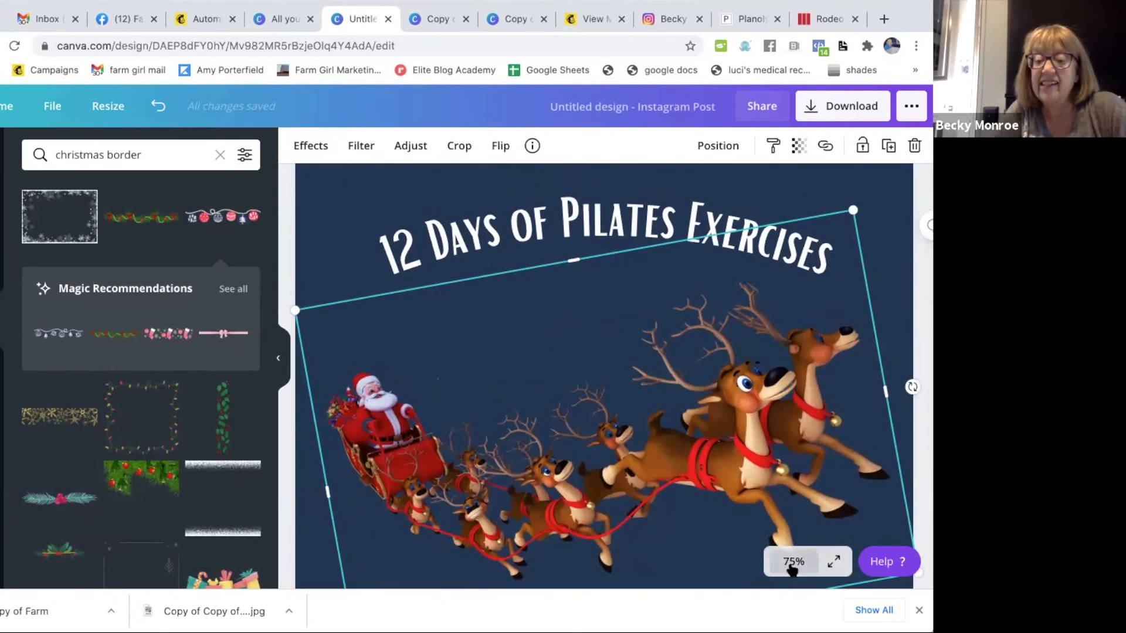
left_click(793, 563)
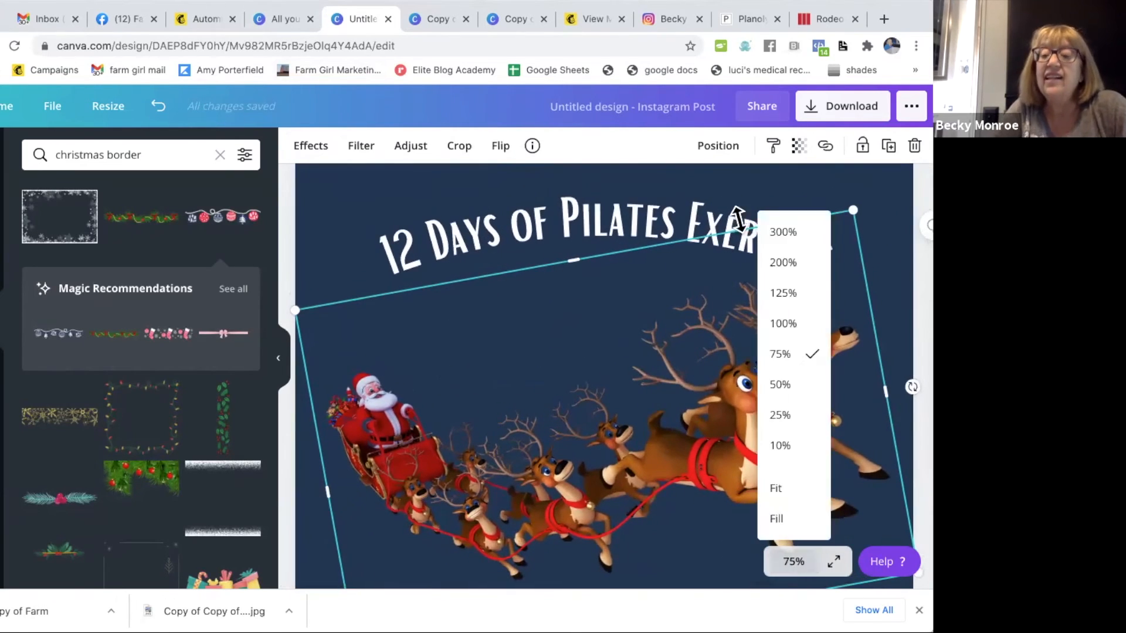
left_click(779, 384)
scroll(601, 411, "down", 1)
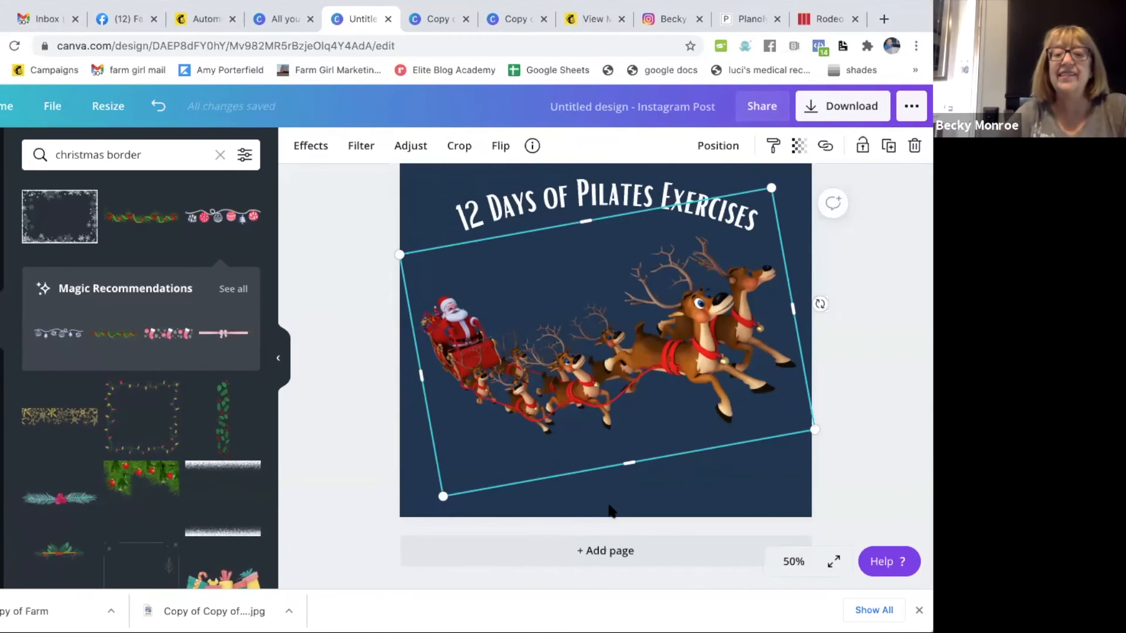
left_click(346, 374)
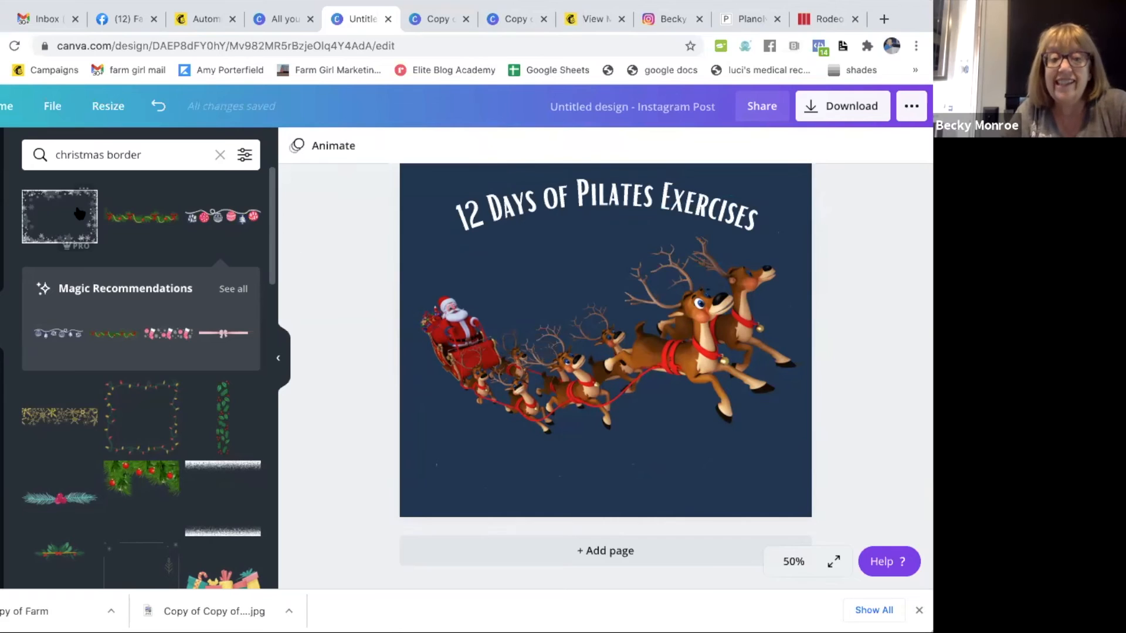
left_click(1, 374)
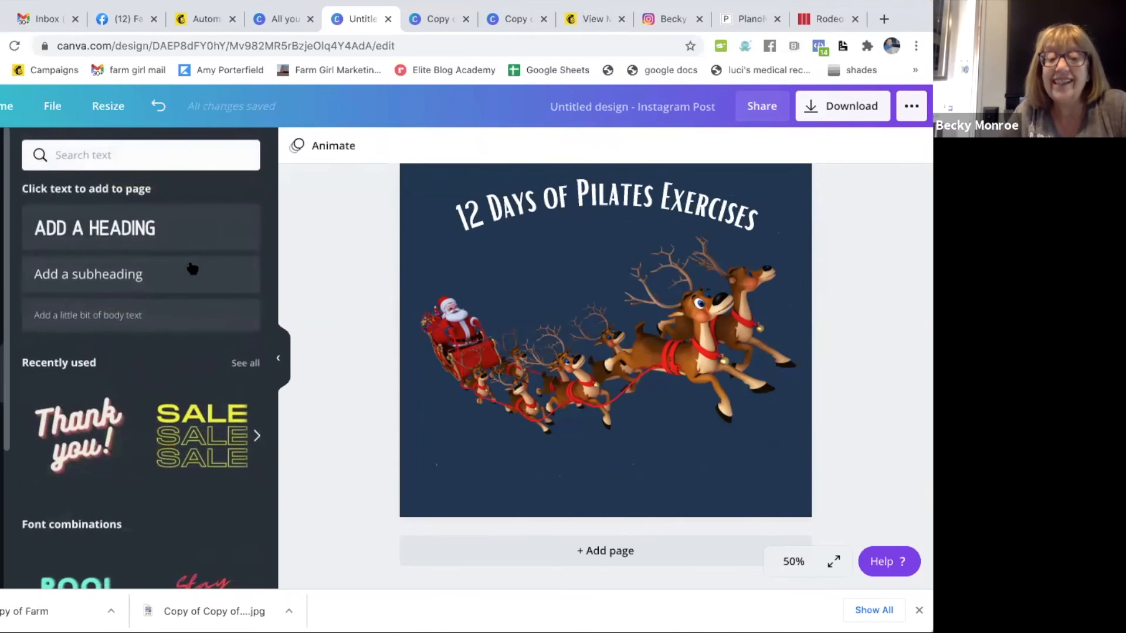
left_click(106, 325)
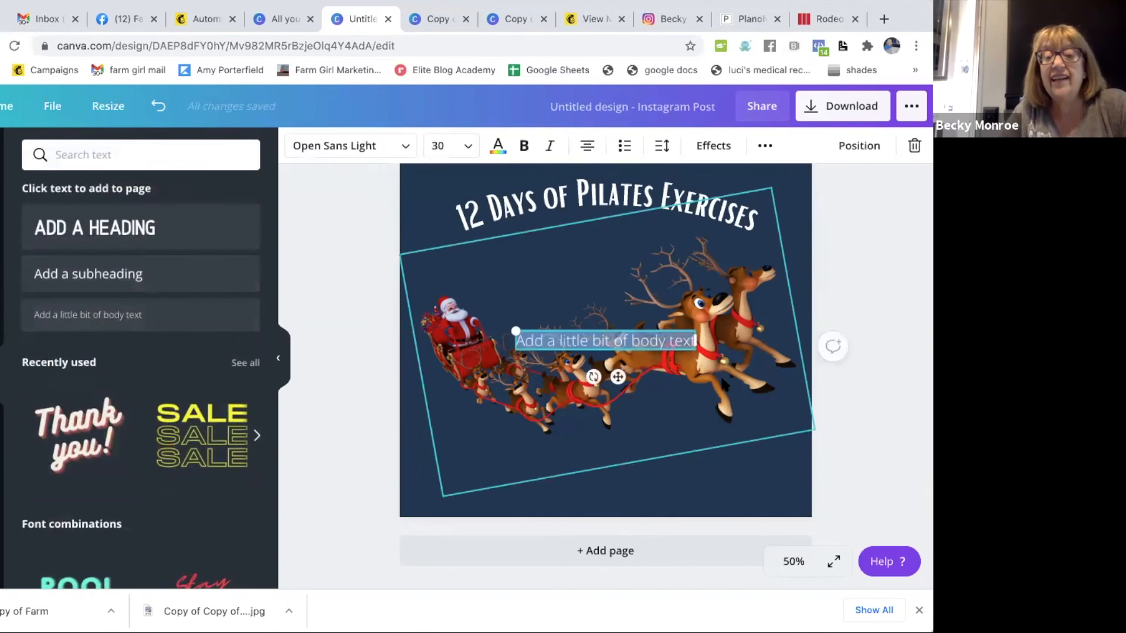
type("www")
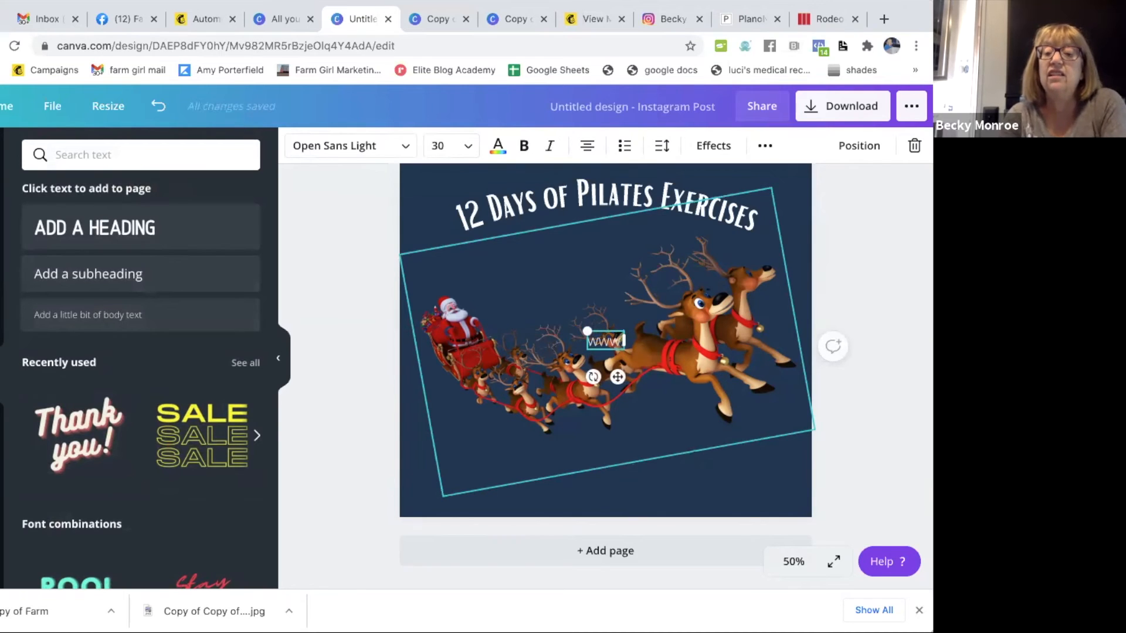
type(".Farm")
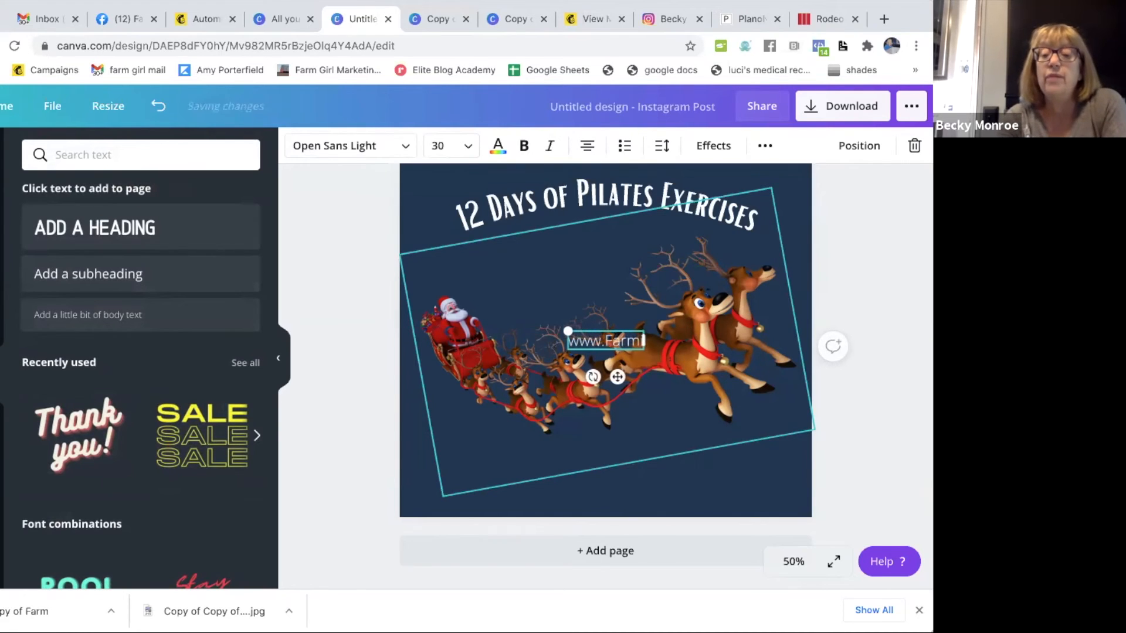
type("GirlMark")
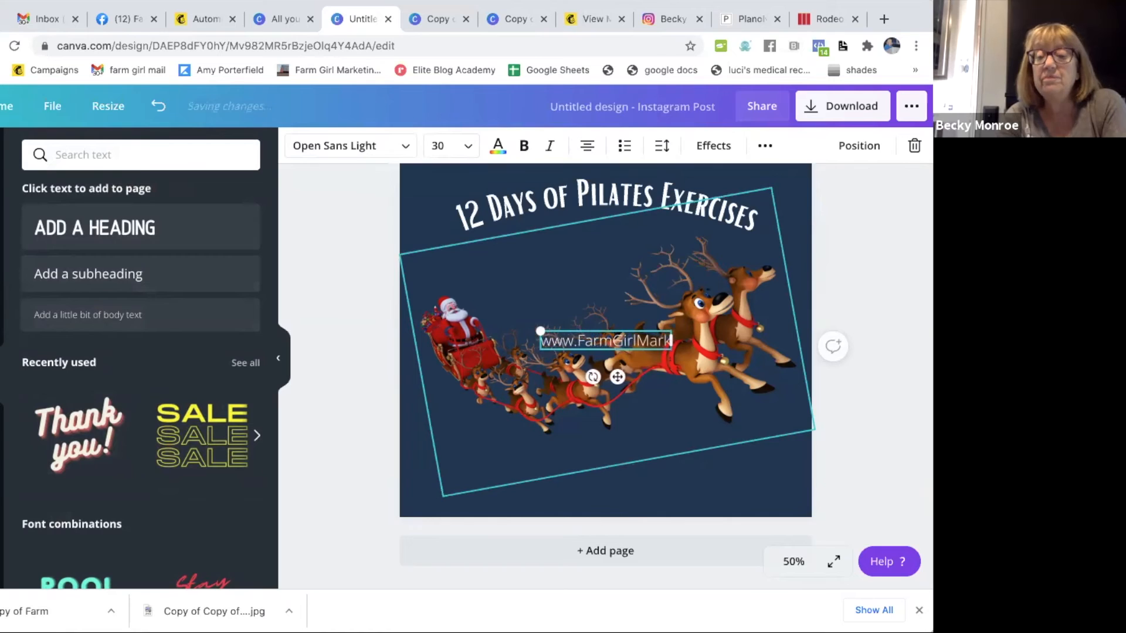
type("etingSolutions.com")
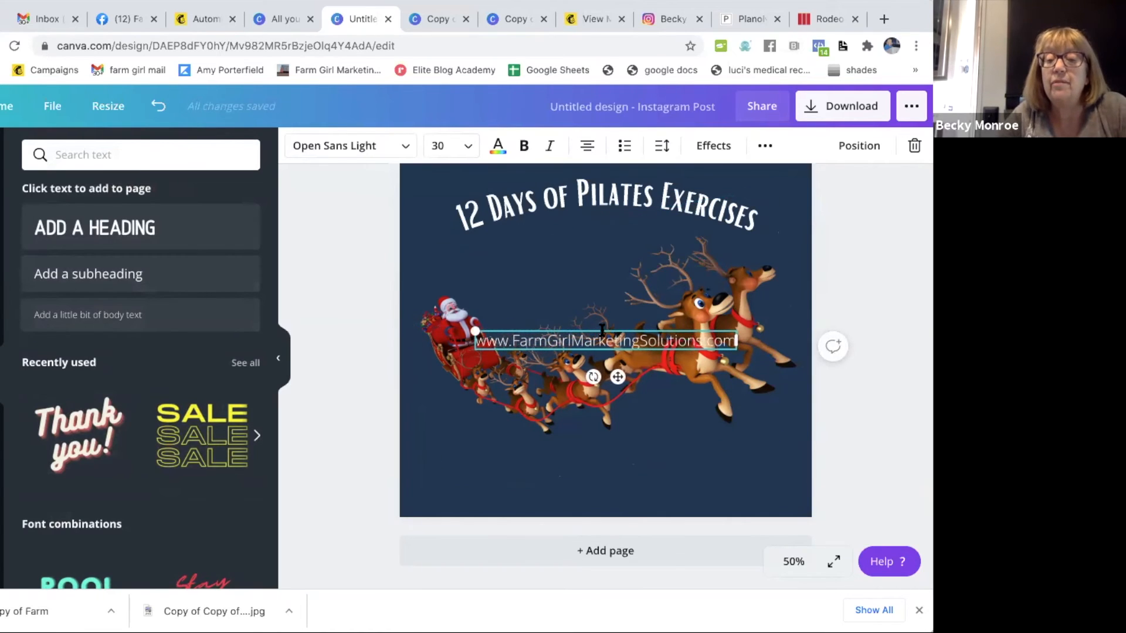
left_click_drag(602, 343, 602, 484)
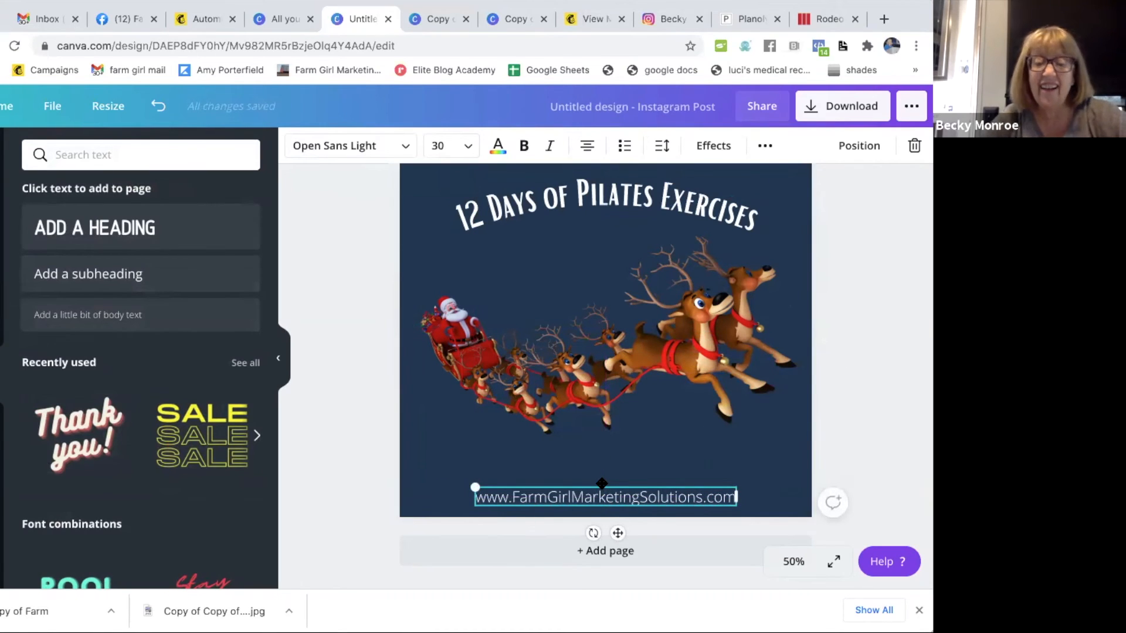
left_click(893, 392)
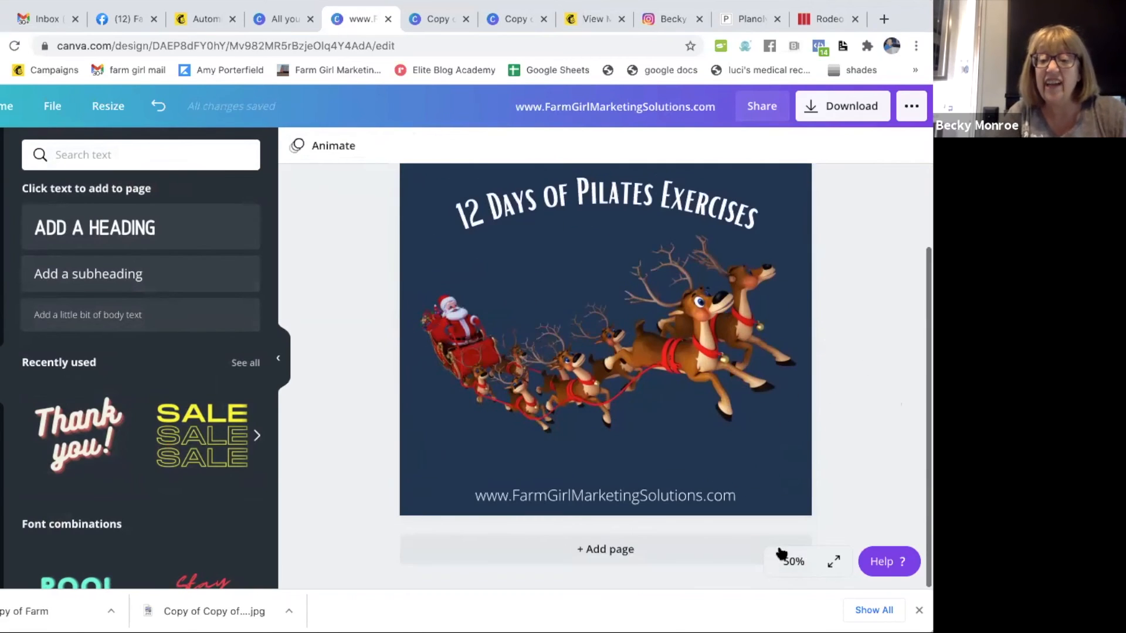
- Shrink the Santa sleigh image to roughly half its size, keeping it at the post's left side beneath the title
left_click(789, 561)
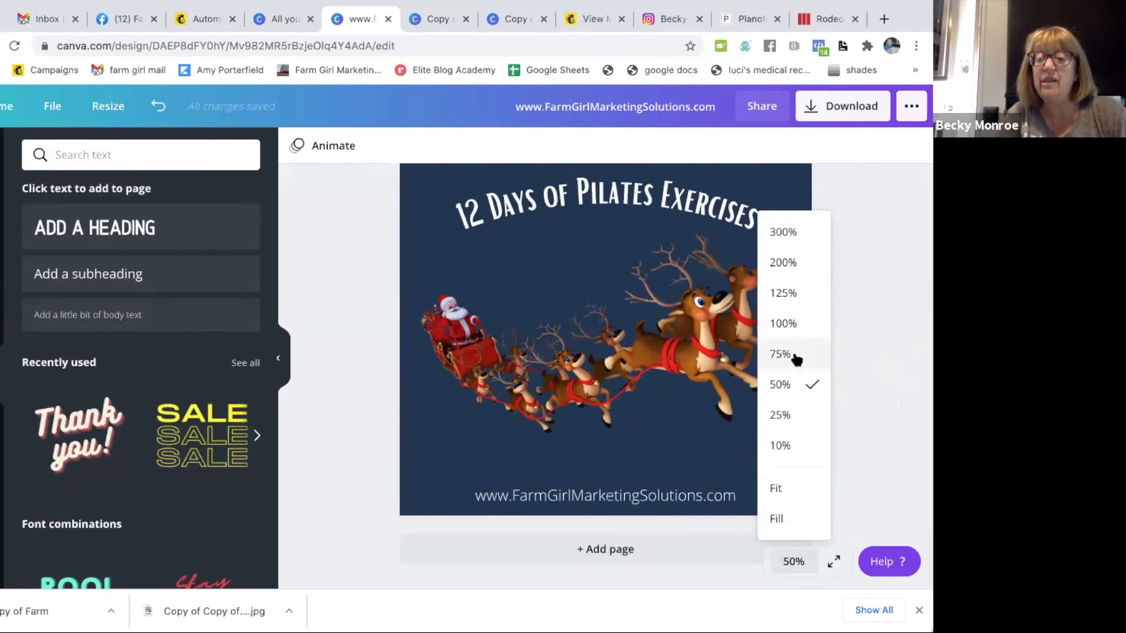
left_click(793, 353)
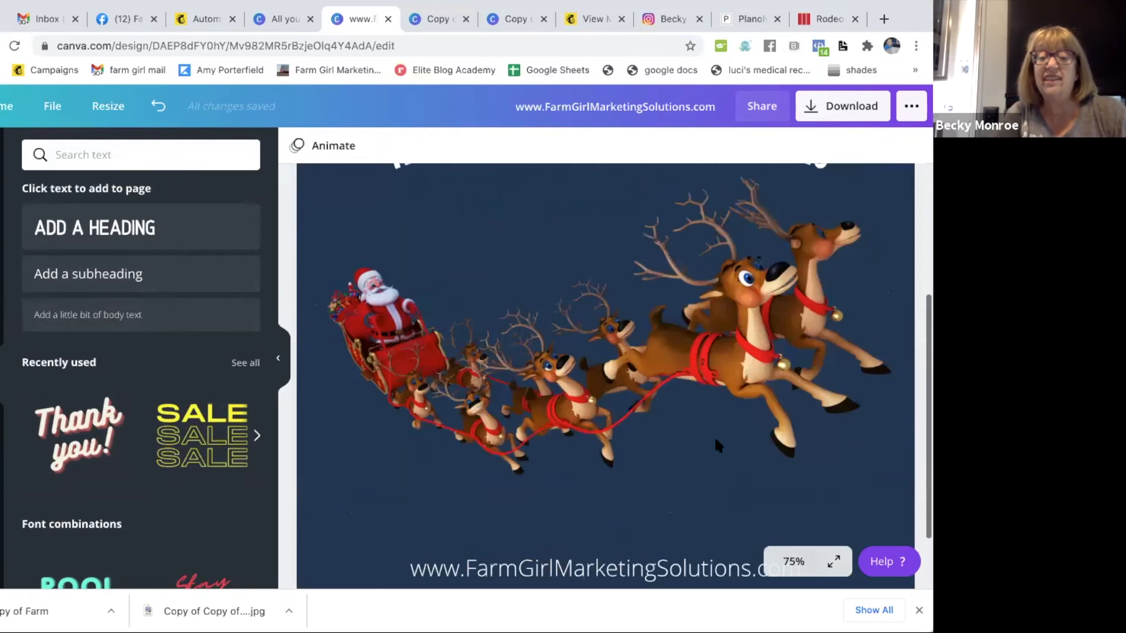
left_click(792, 562)
left_click(790, 413)
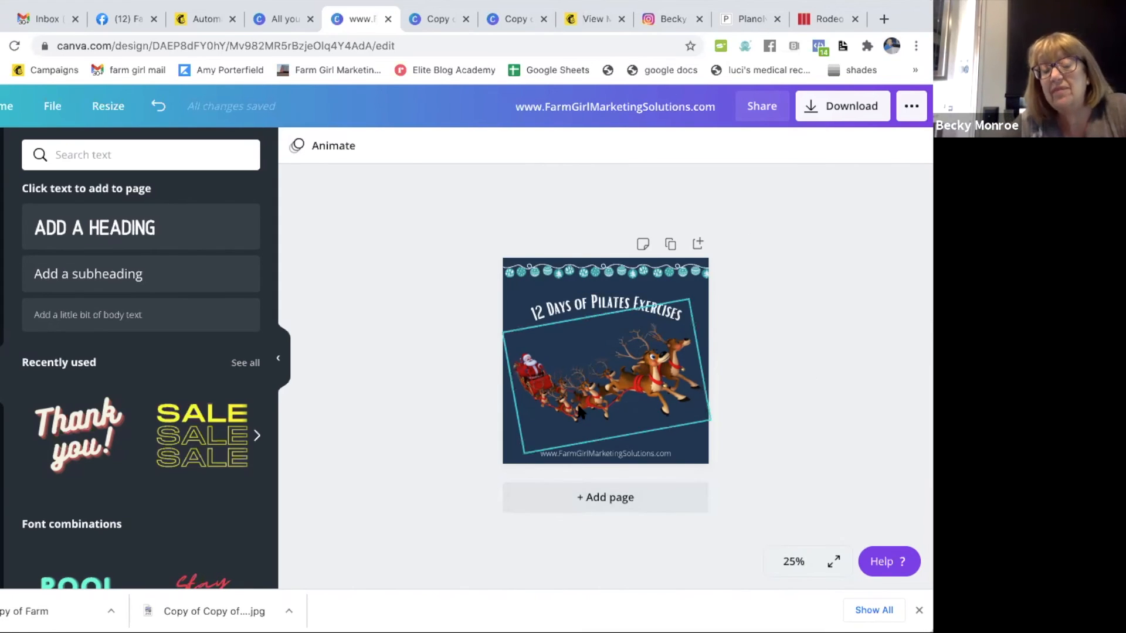
left_click(621, 423)
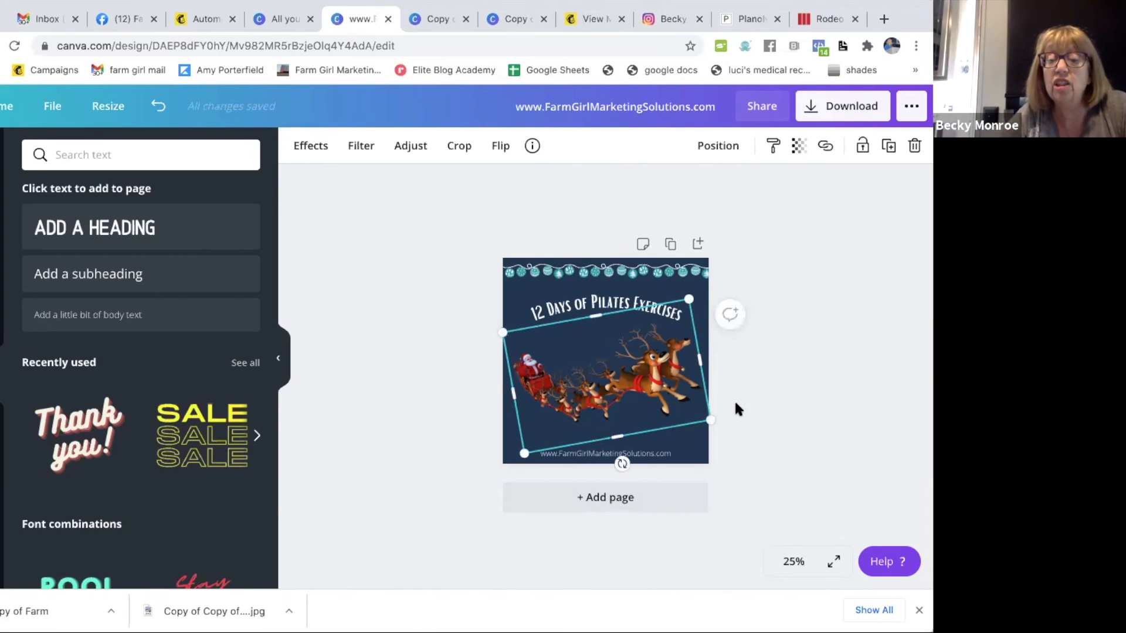
left_click_drag(708, 420, 628, 320)
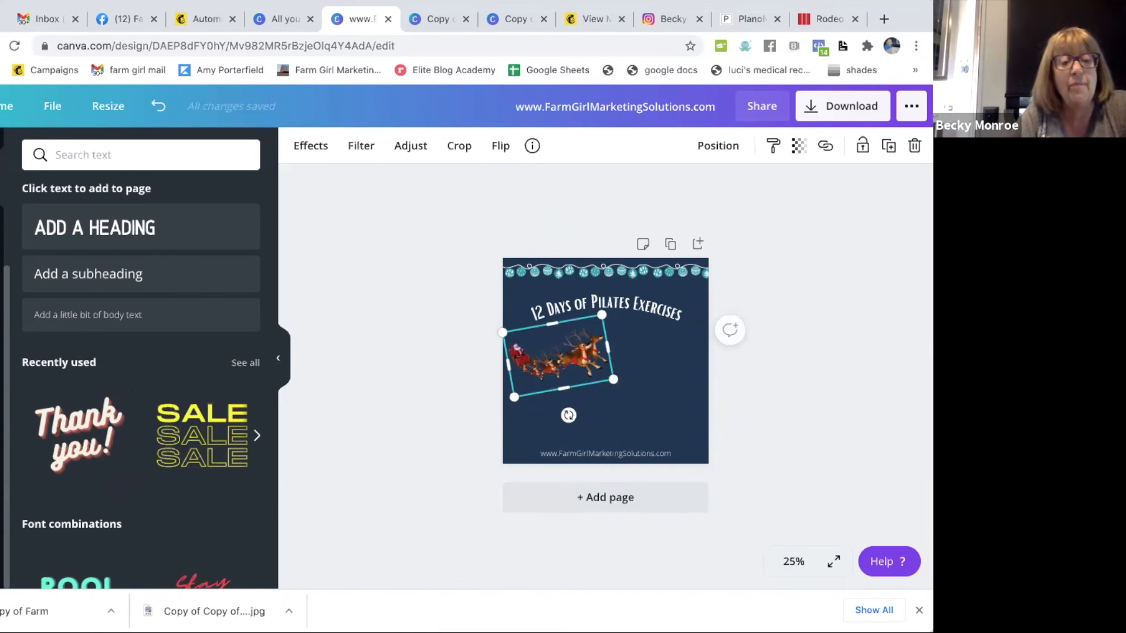
- Look through the saved folders and examine the exercise photos in one of the Rivercity Pilates folders
left_click(2, 452)
scroll(146, 543, "down", 7)
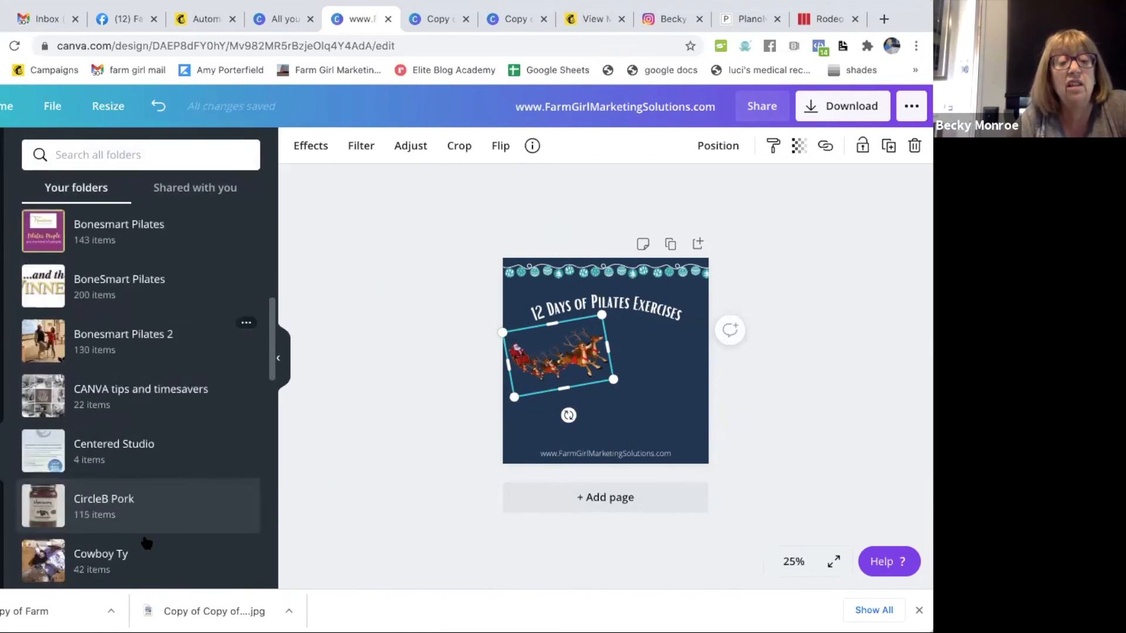
scroll(146, 542, "down", 15)
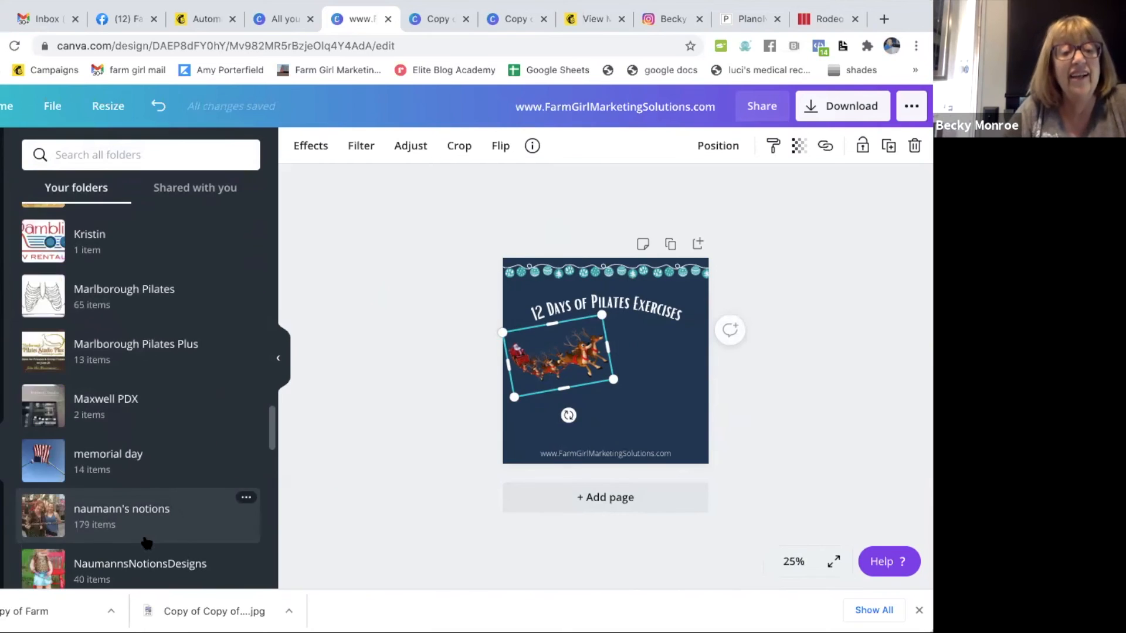
scroll(146, 542, "down", 4)
scroll(147, 542, "down", 4)
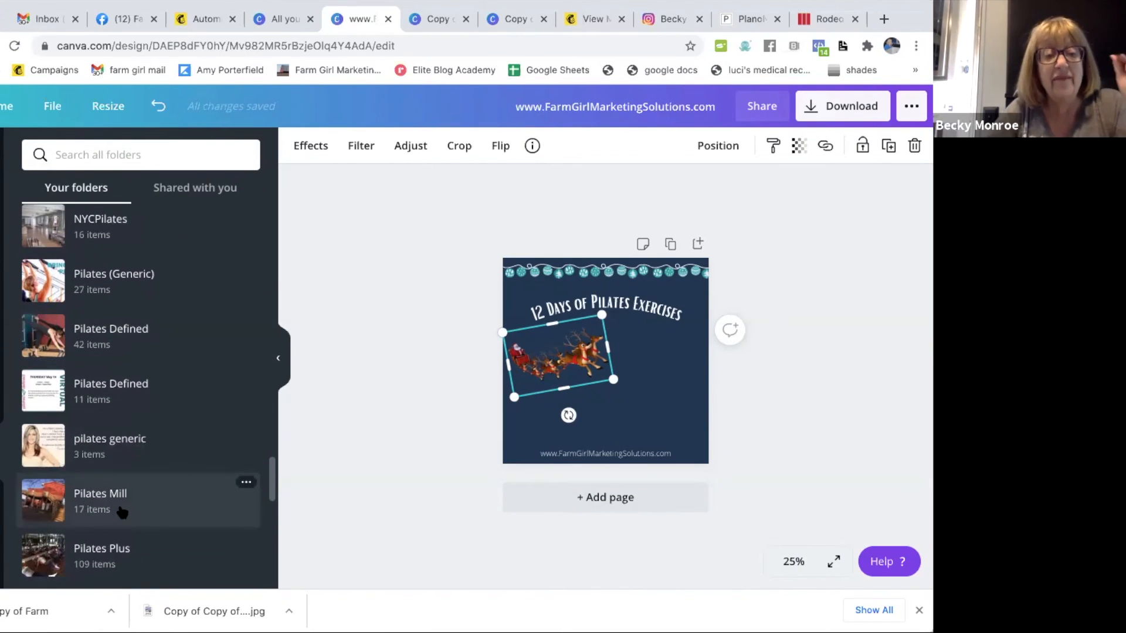
scroll(126, 511, "down", 9)
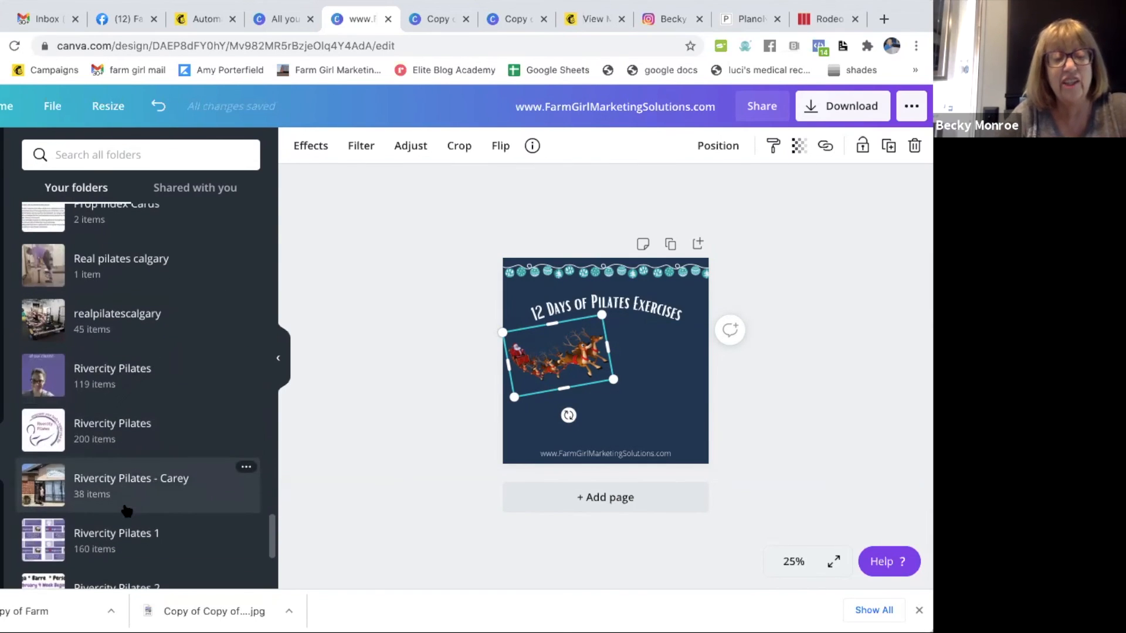
left_click(142, 492)
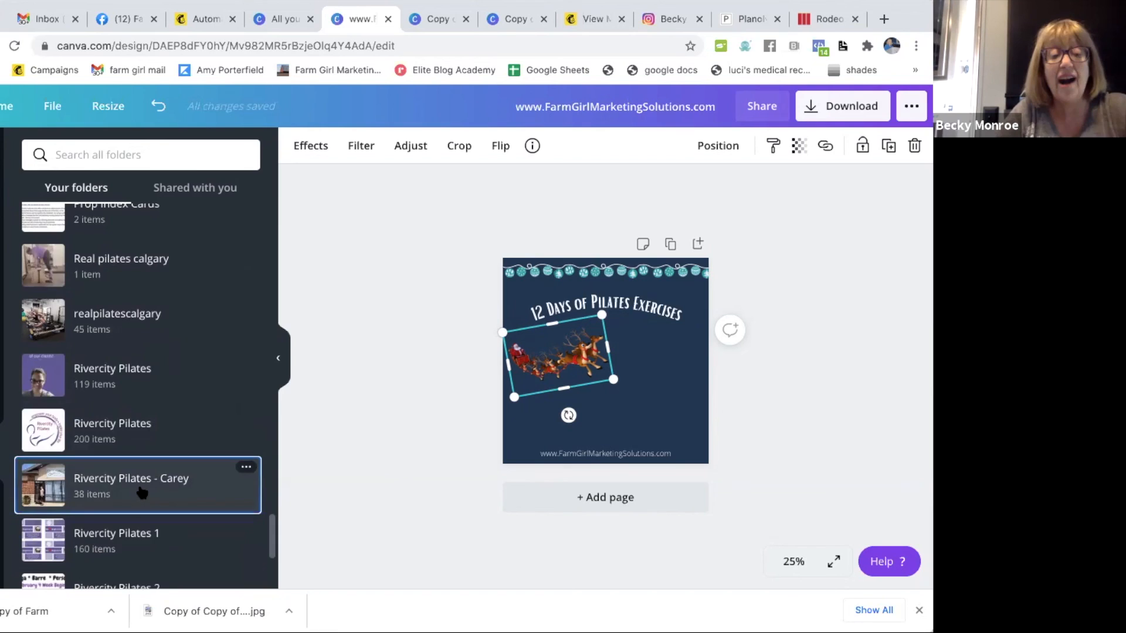
scroll(155, 444, "down", 10)
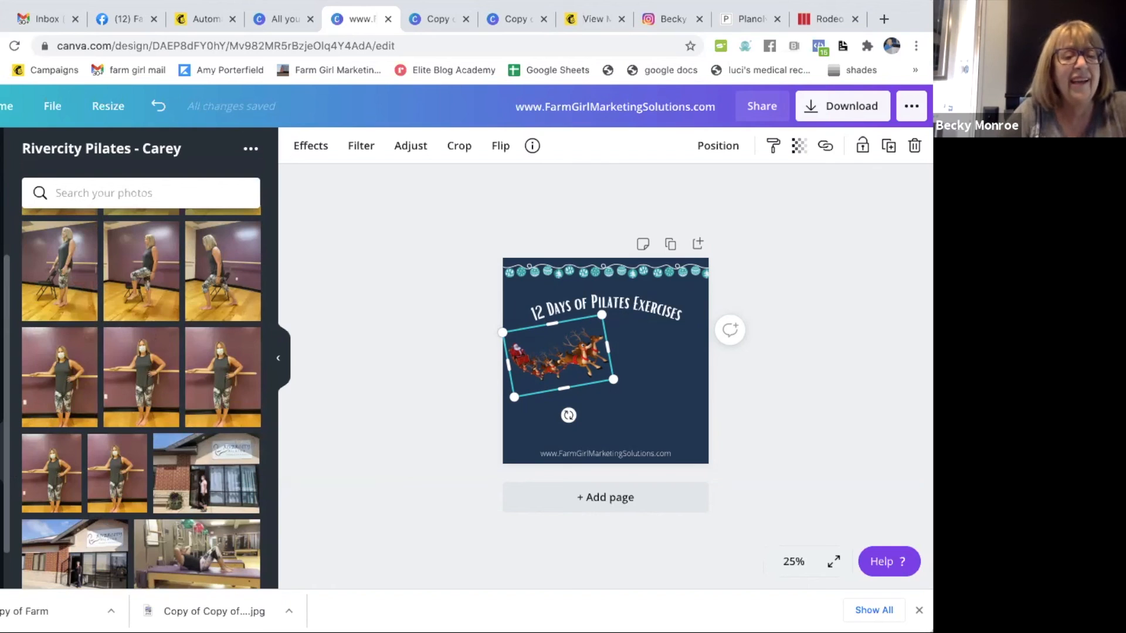
left_click(2, 506)
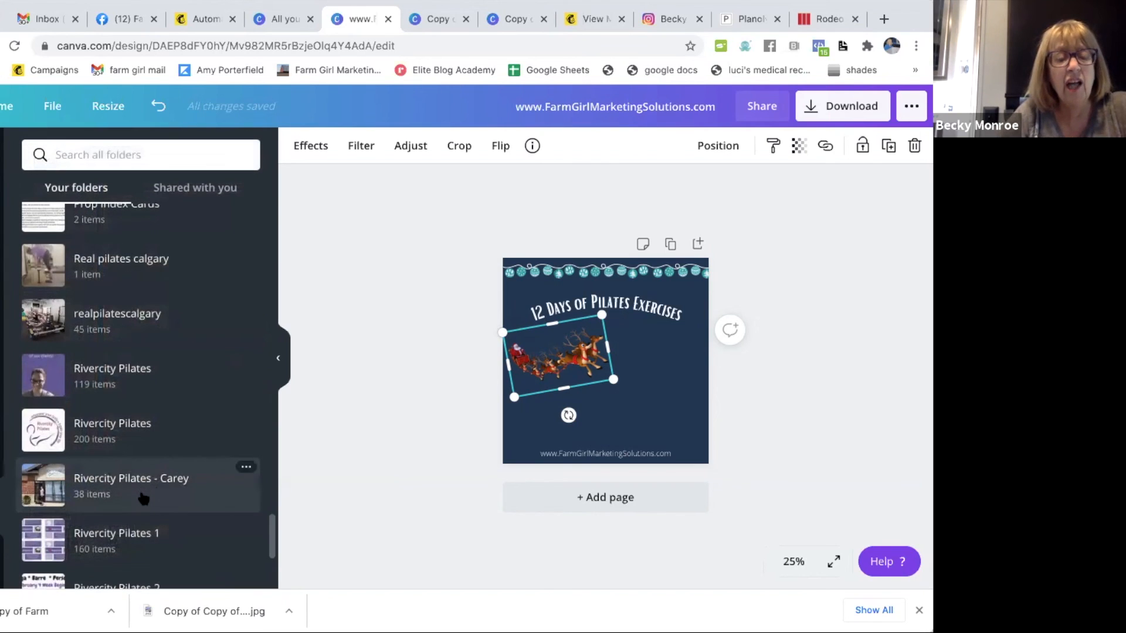
- Open the northwoods pilates folder and show all of its images
scroll(143, 498, "down", 3)
scroll(144, 499, "down", 1)
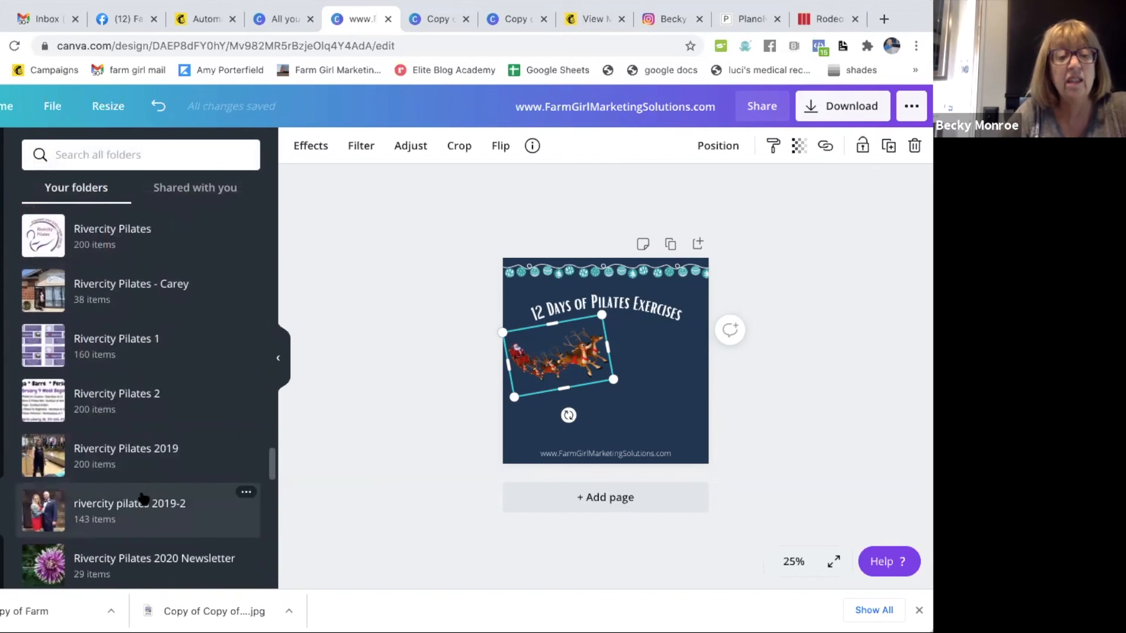
scroll(144, 317, "up", 4)
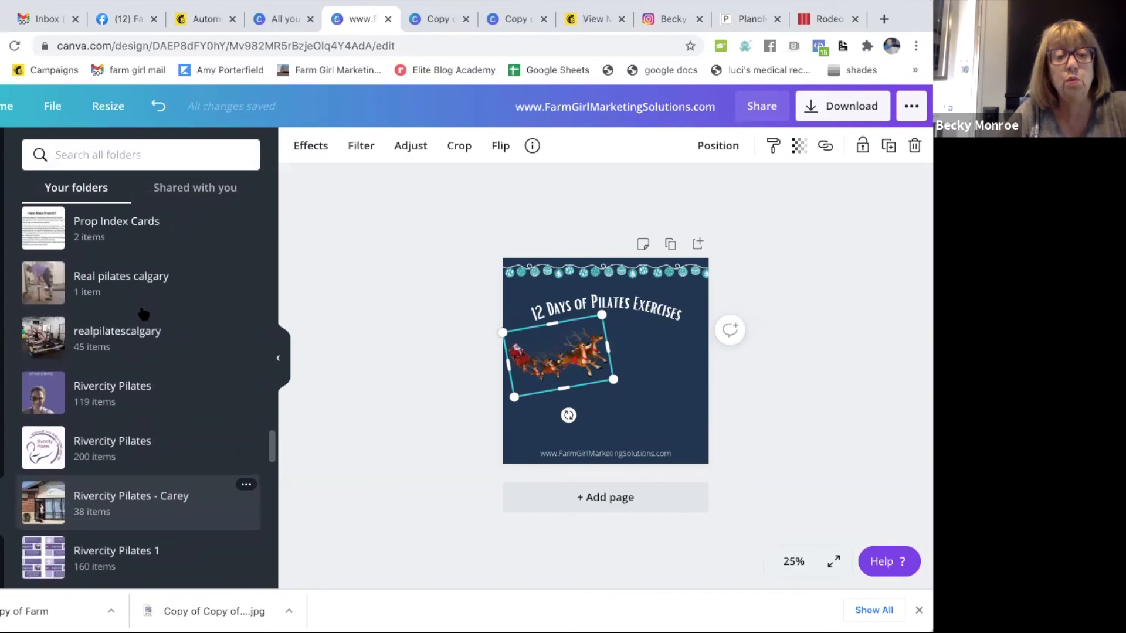
scroll(144, 315, "up", 12)
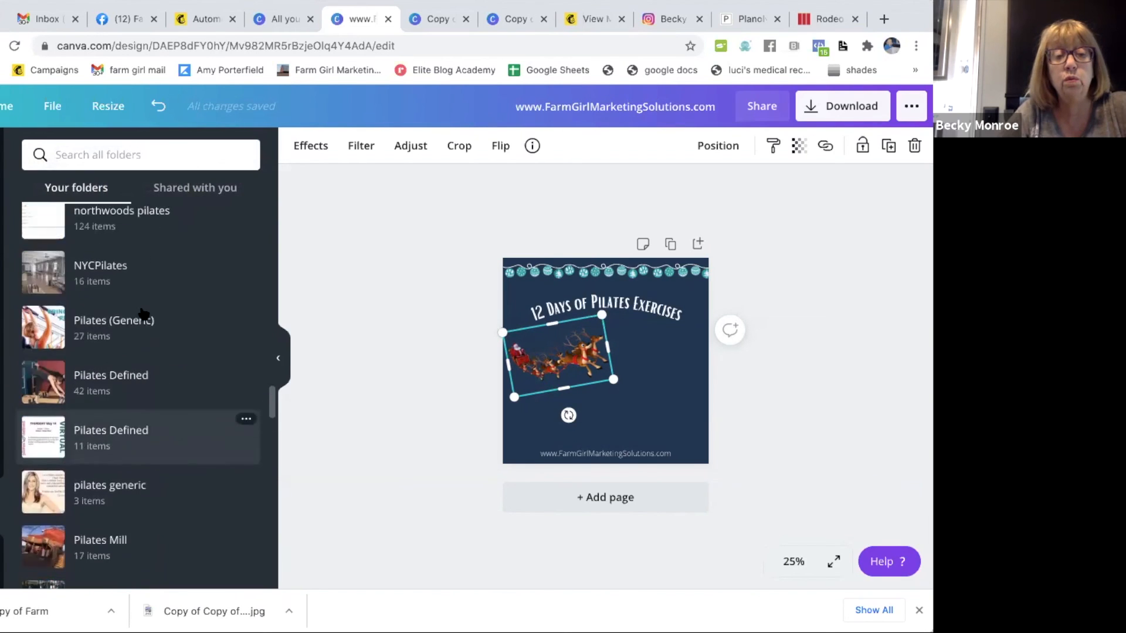
scroll(144, 315, "up", 3)
scroll(143, 315, "down", 4)
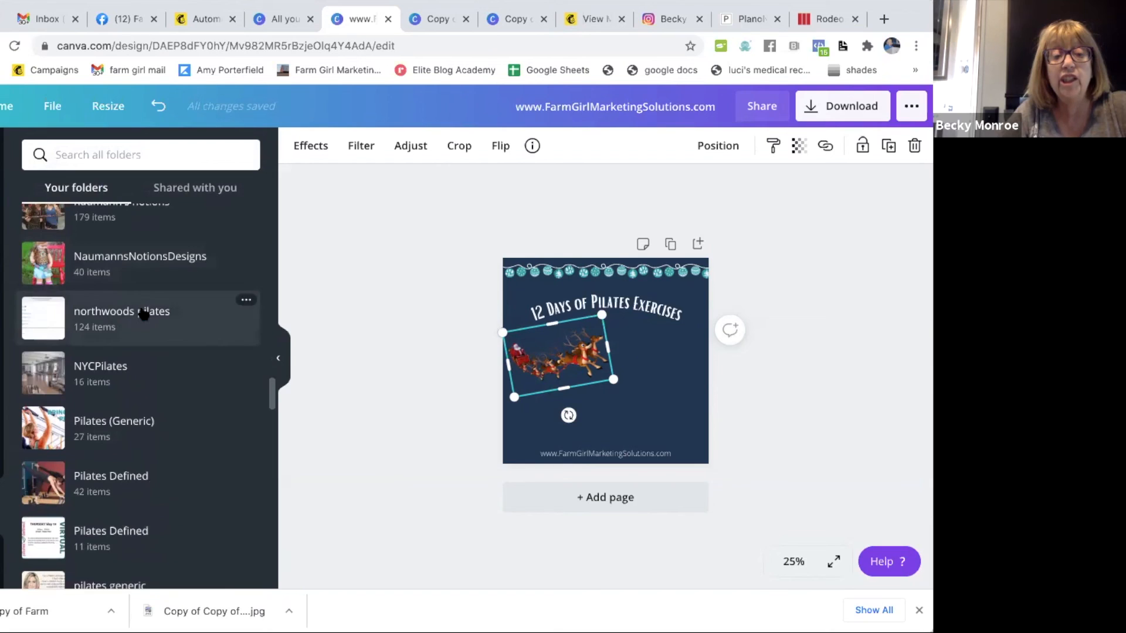
left_click(110, 317)
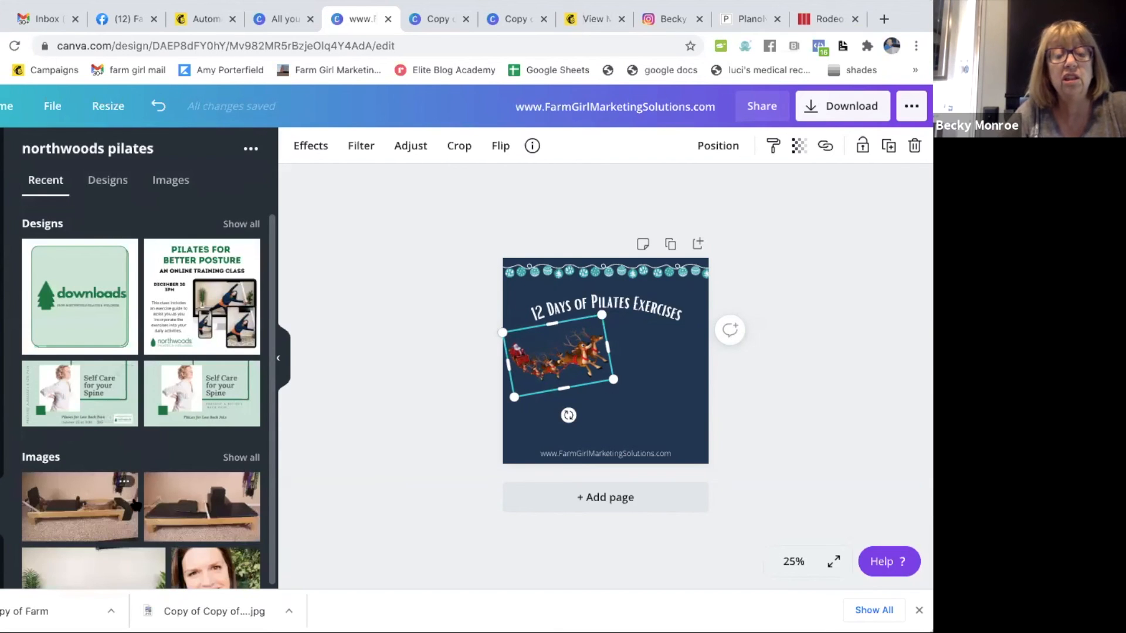
left_click(238, 459)
- Add the folder's purple exercise band photo to the post and shift it slightly right and down
scroll(133, 455, "down", 3)
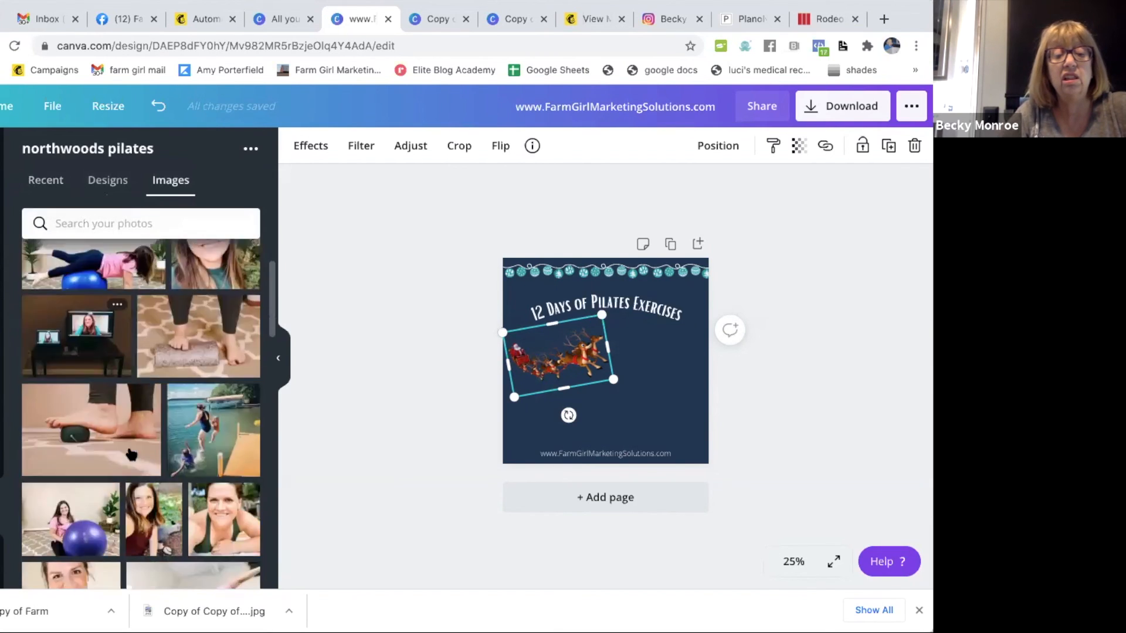
scroll(132, 454, "down", 10)
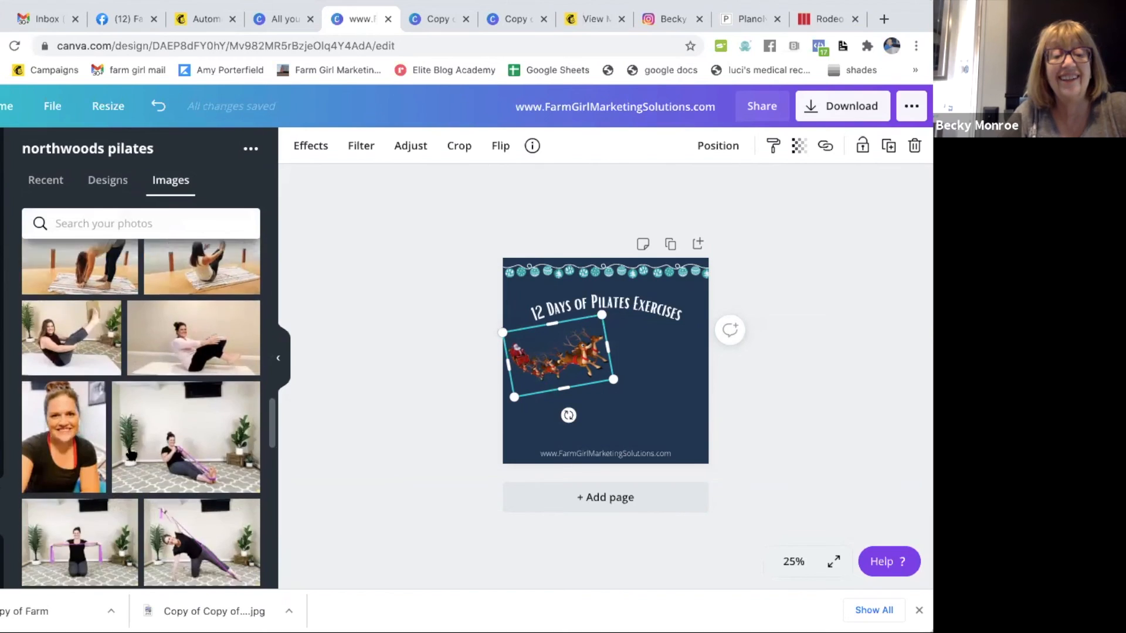
scroll(133, 454, "down", 10)
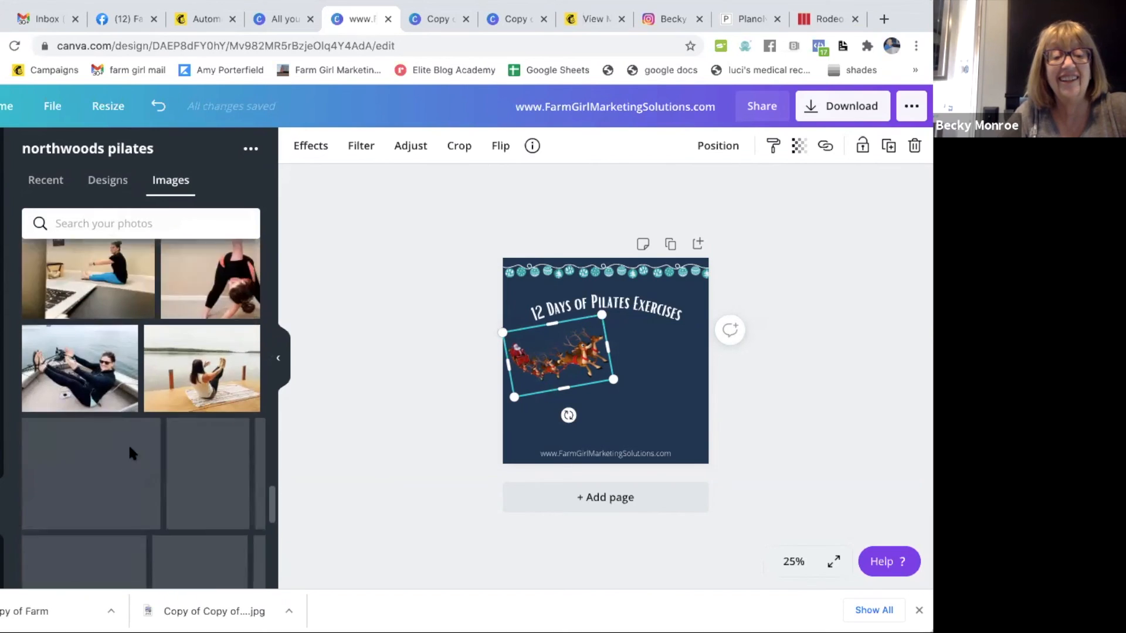
scroll(131, 455, "down", 10)
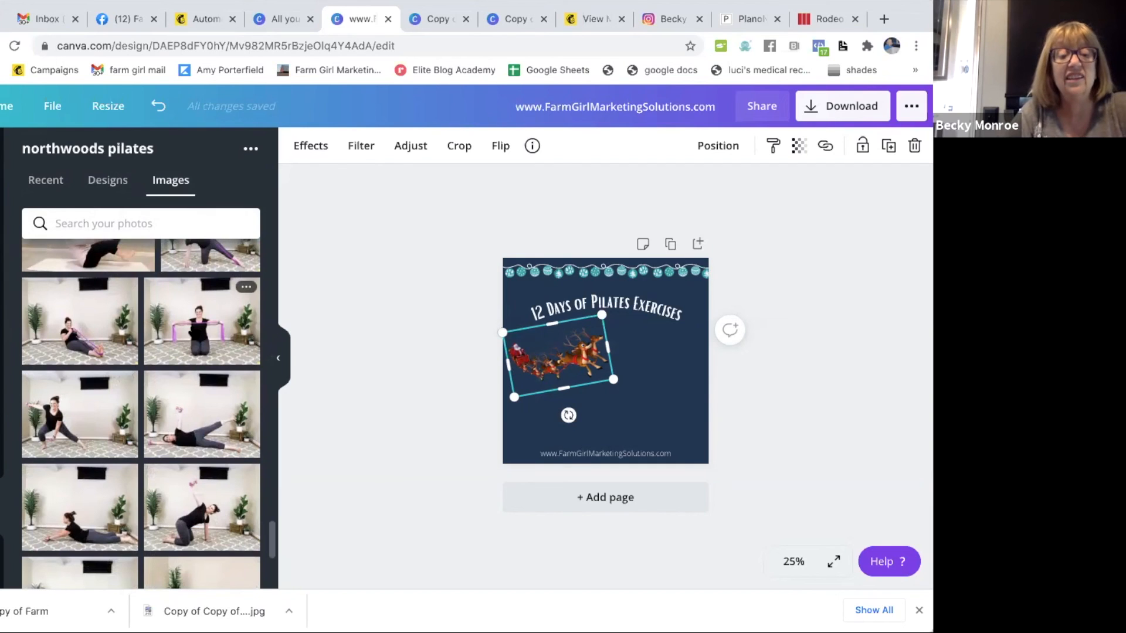
scroll(195, 326, "down", 10)
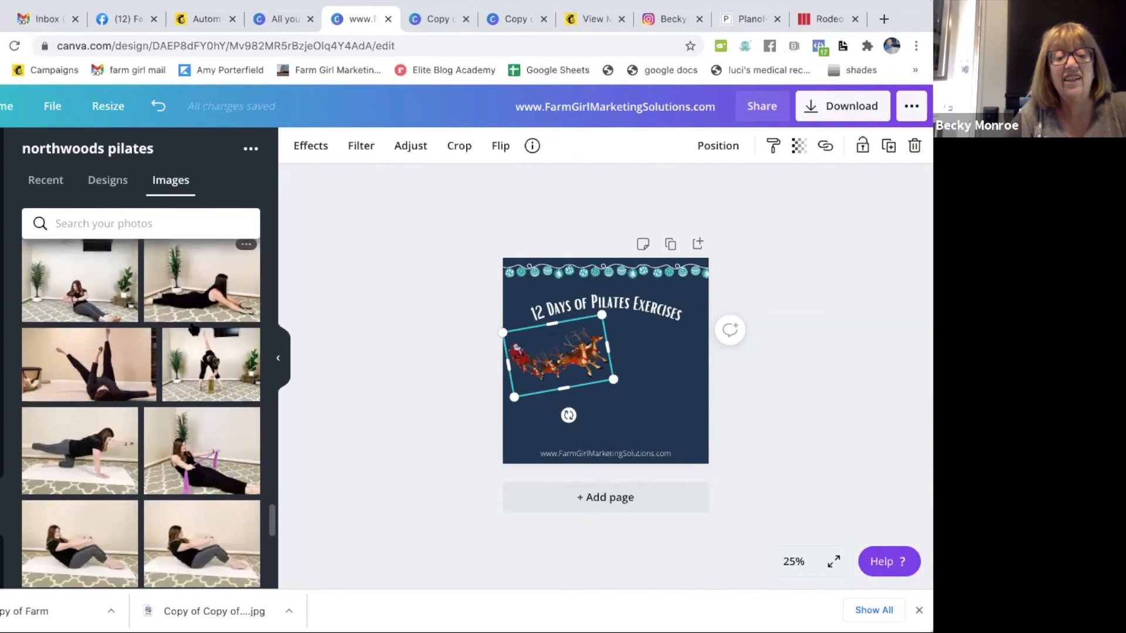
scroll(194, 328, "down", 8)
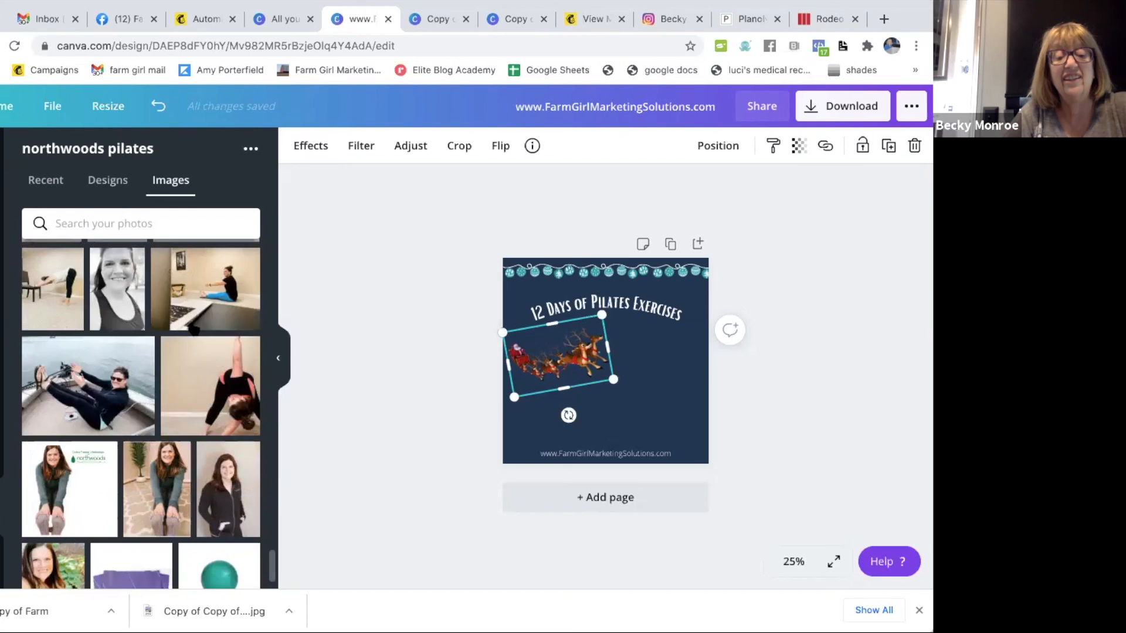
left_click(128, 393)
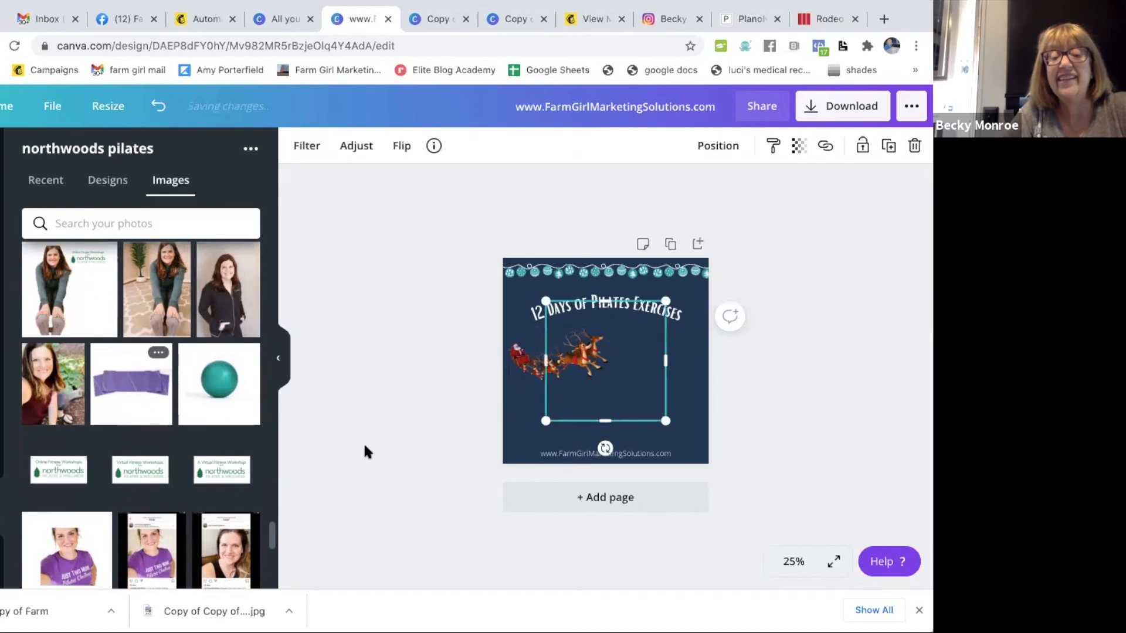
left_click_drag(668, 381, 687, 396)
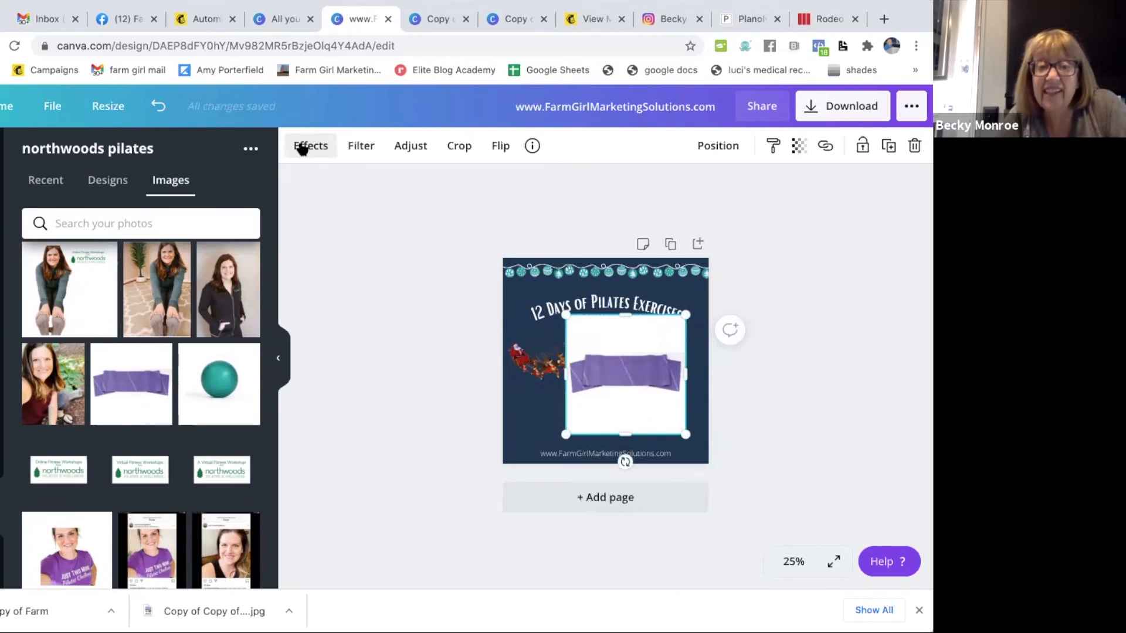
- Remove the background from the purple band photo and move the band below the sleigh, above the website text
left_click(300, 144)
left_click(139, 214)
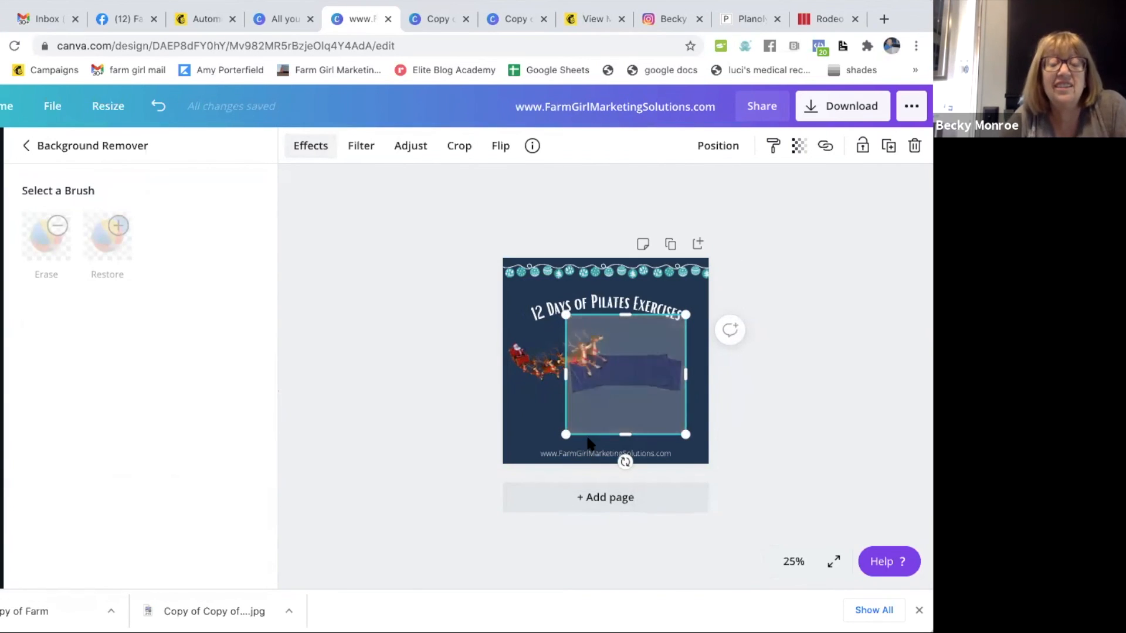
left_click_drag(634, 382, 638, 401)
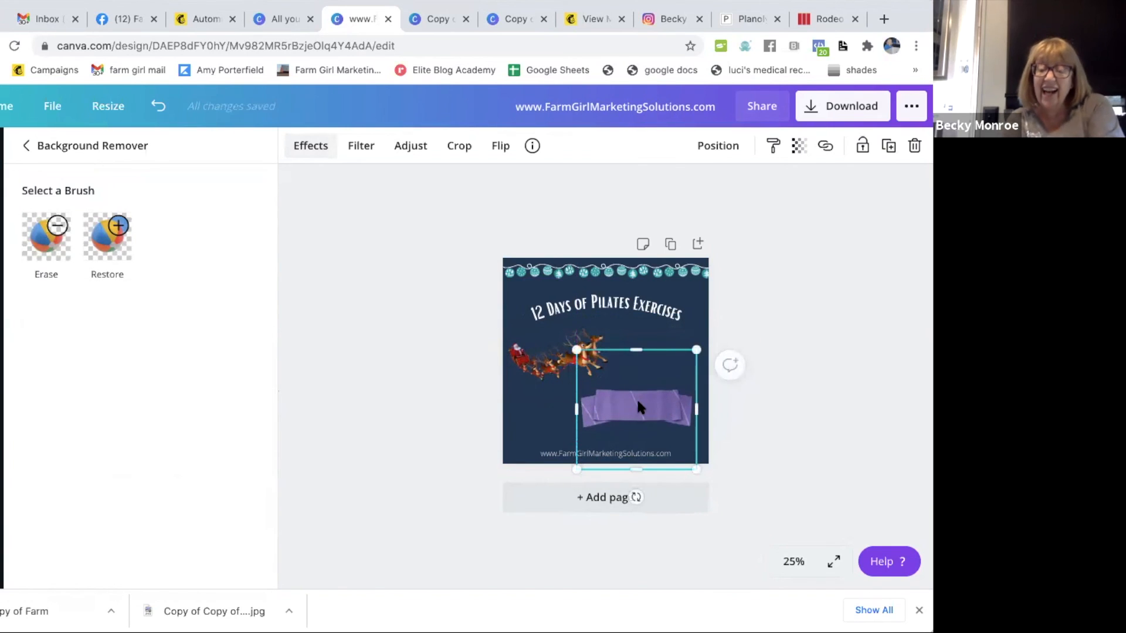